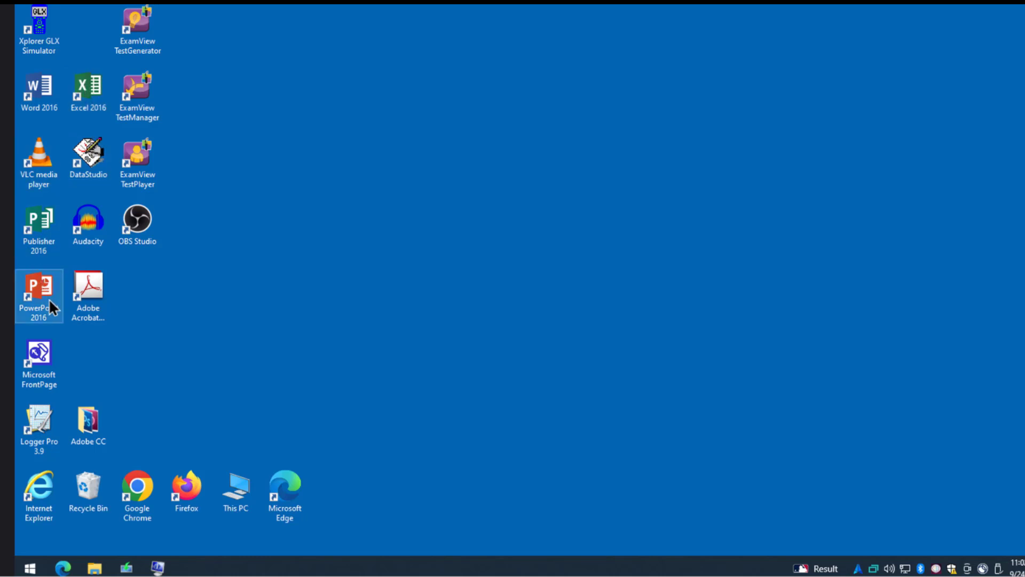
pyautogui.click(86, 286)
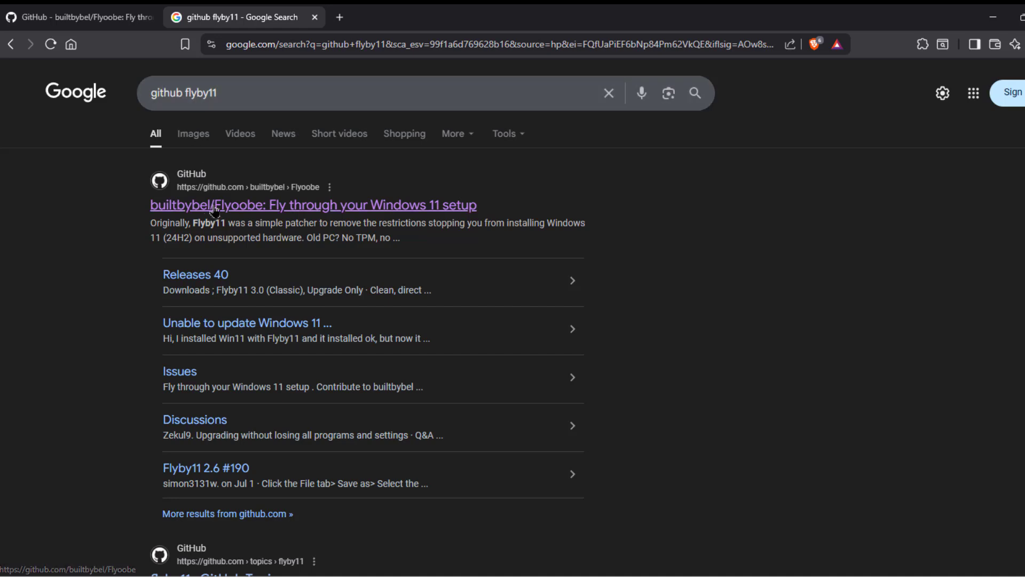
# Open the builtbybel/Flyoobe repository from the search results and go to its latest release, Flyoobe 1.22.
pyautogui.click(261, 209)
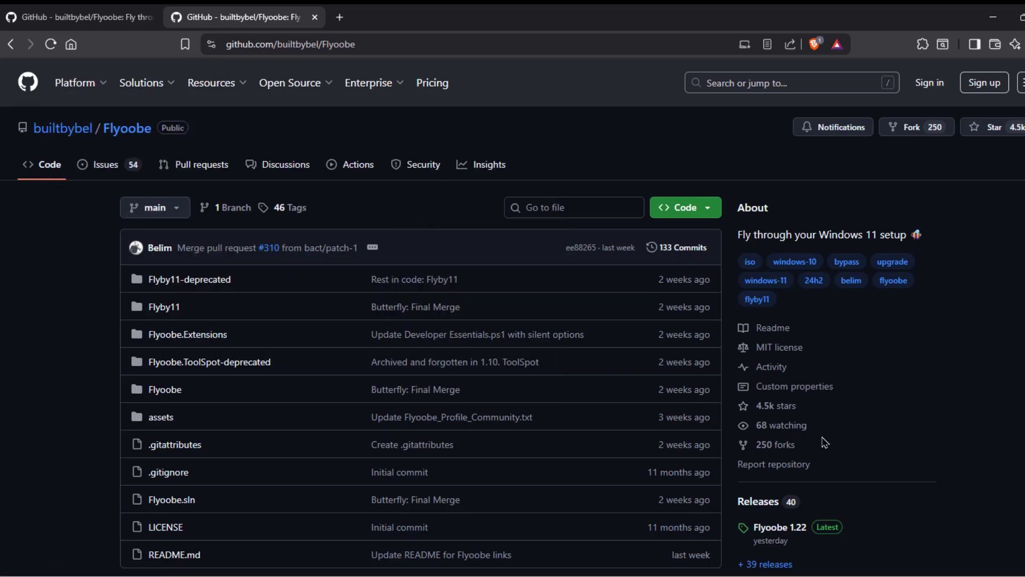
pyautogui.scroll(-3, 831, 354)
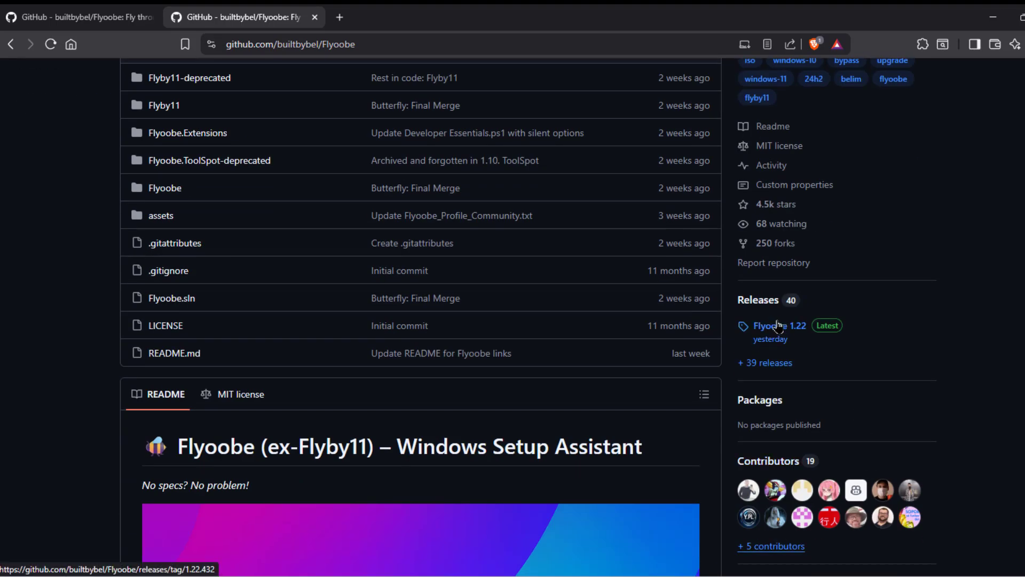
pyautogui.click(821, 332)
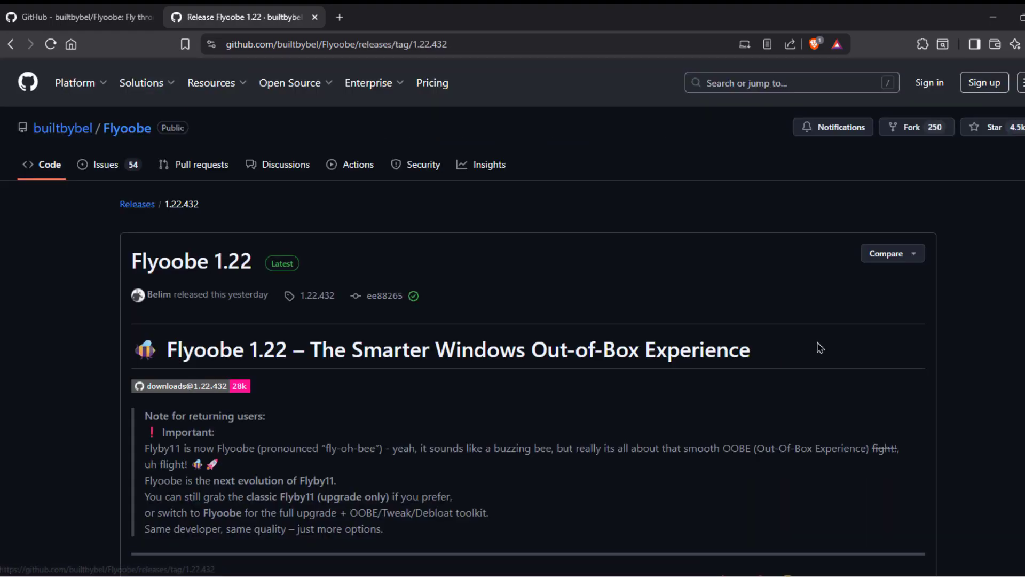
# Download Flyby11_classic.zip from the release assets and save it in the Downloads folder.
pyautogui.scroll(-12, 798, 353)
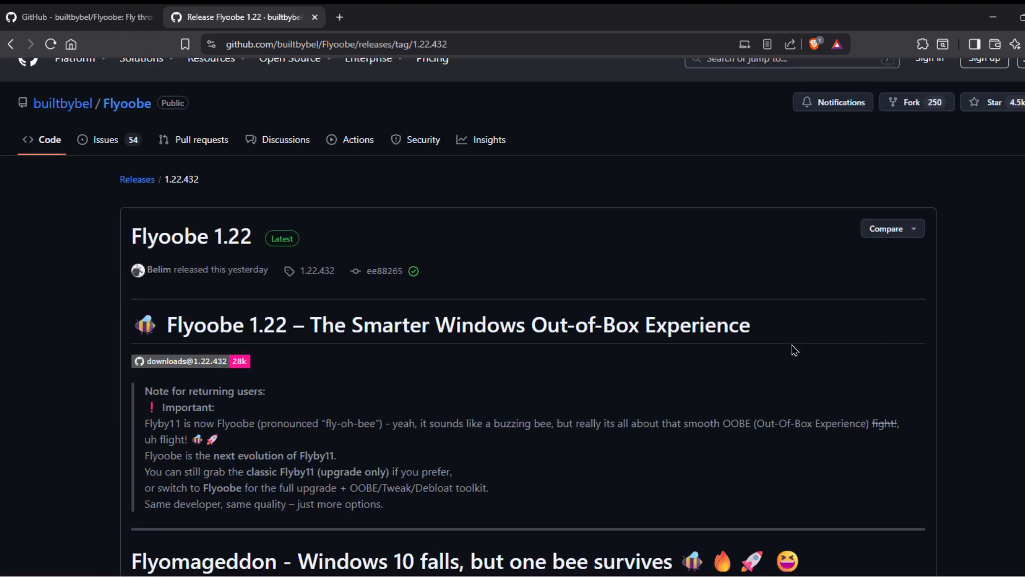
pyautogui.scroll(-20, 788, 346)
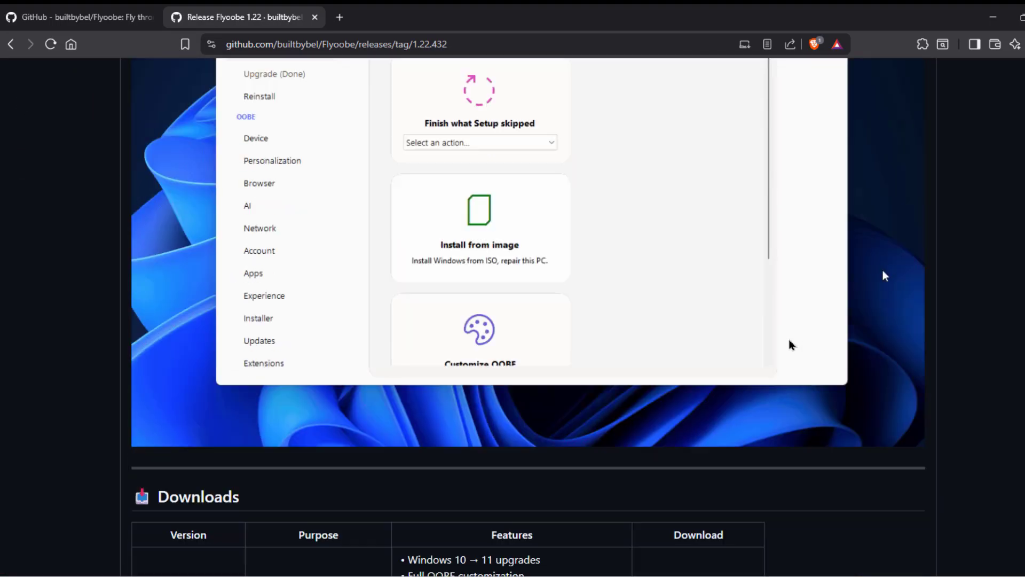
pyautogui.scroll(-2, 792, 344)
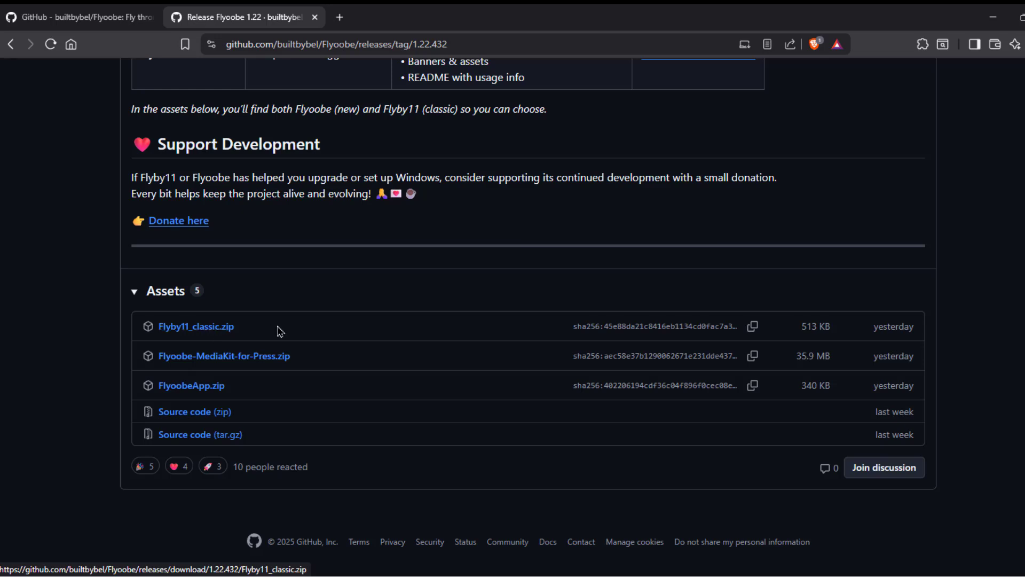
pyautogui.click(199, 330)
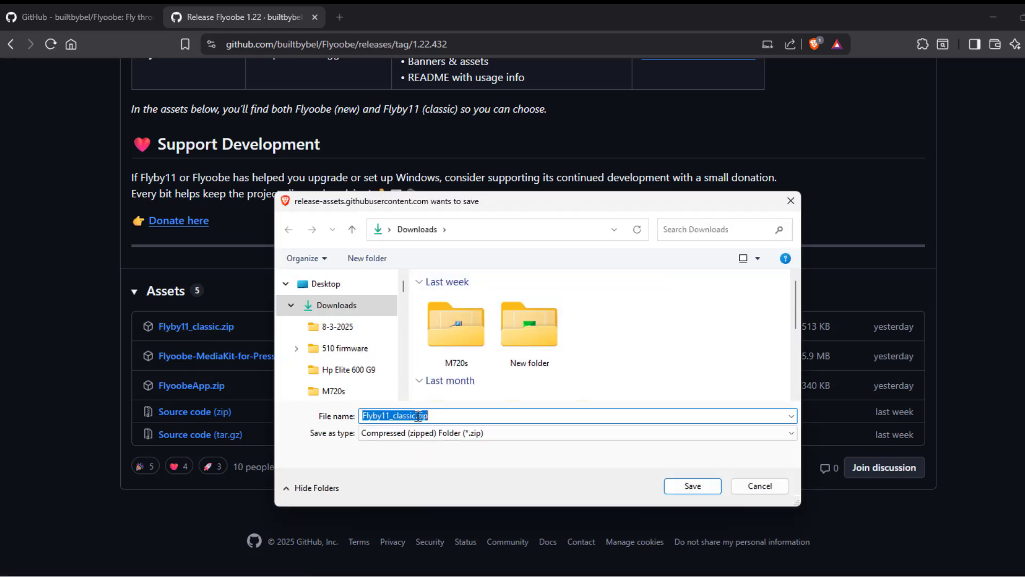
pyautogui.click(689, 485)
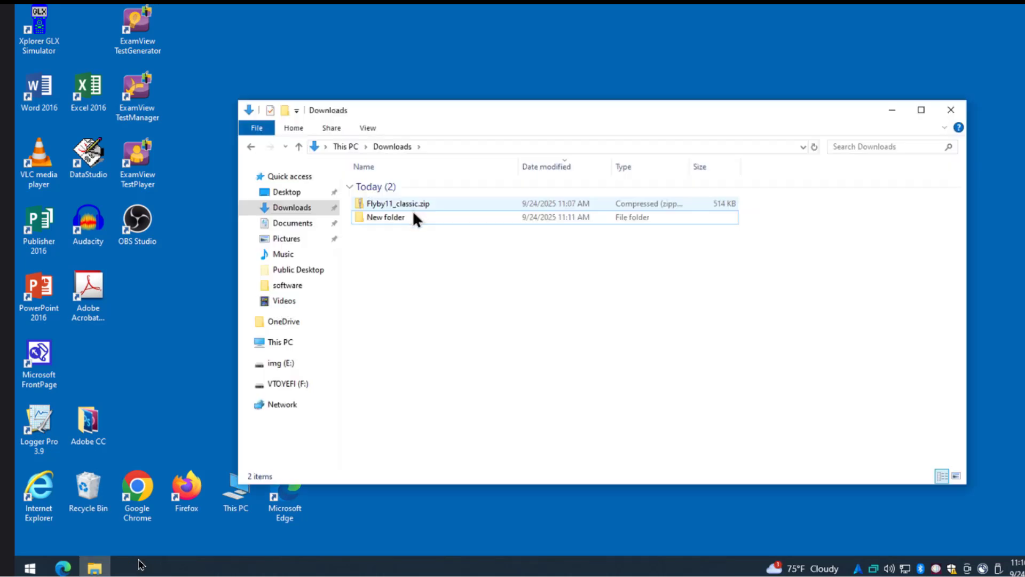
# Extract Flyby11_classic.zip to the Flyby11_classic folder in Downloads and close the extra window showing the extracted files.
pyautogui.moveTo(422, 203); pyautogui.dragTo(479, 277)
pyautogui.click(506, 284)
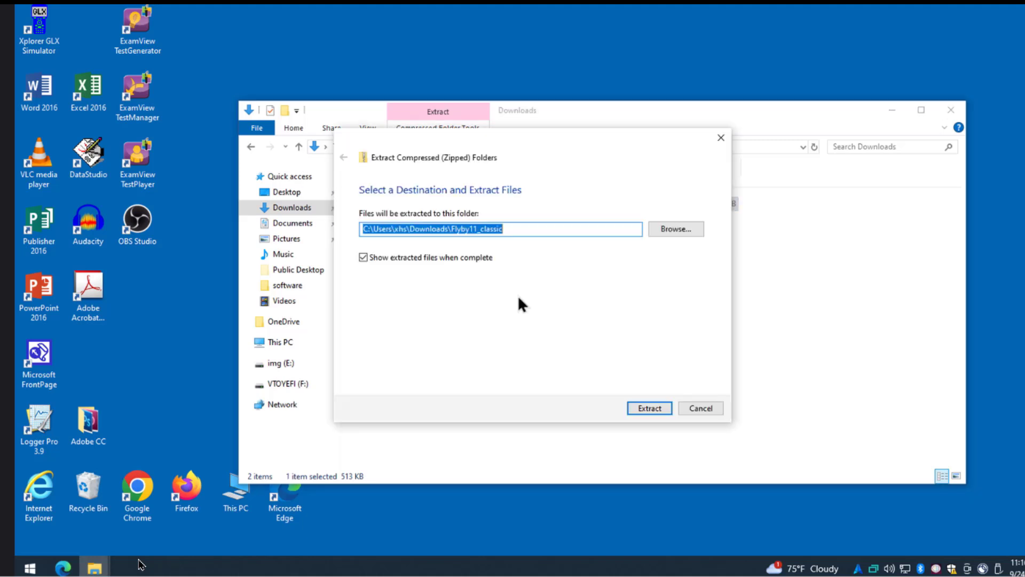
pyautogui.click(650, 406)
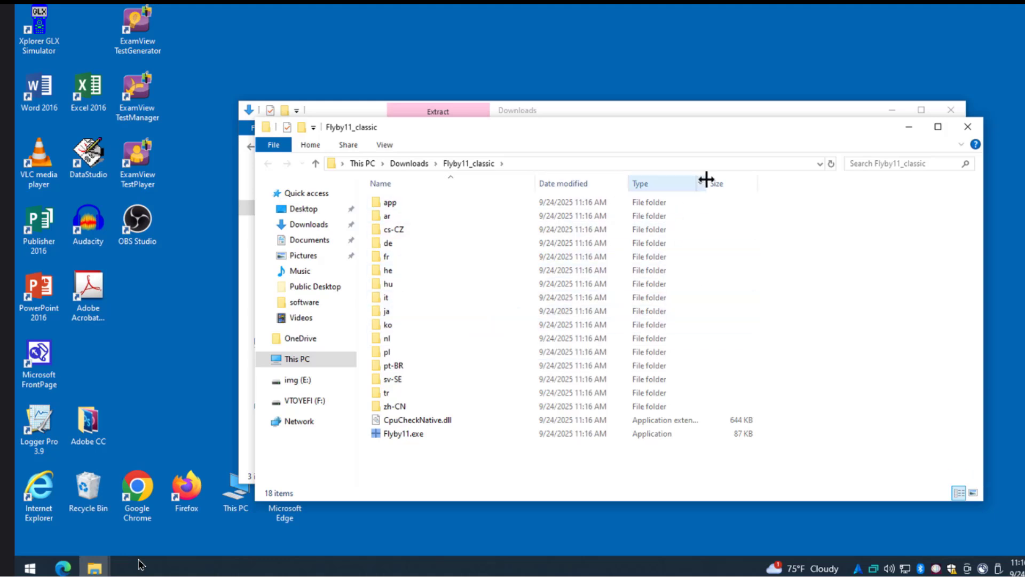
pyautogui.click(967, 129)
# Run Flyby11.exe from the extracted folder and start the upgrade from the compatibility check.
pyautogui.click(415, 417)
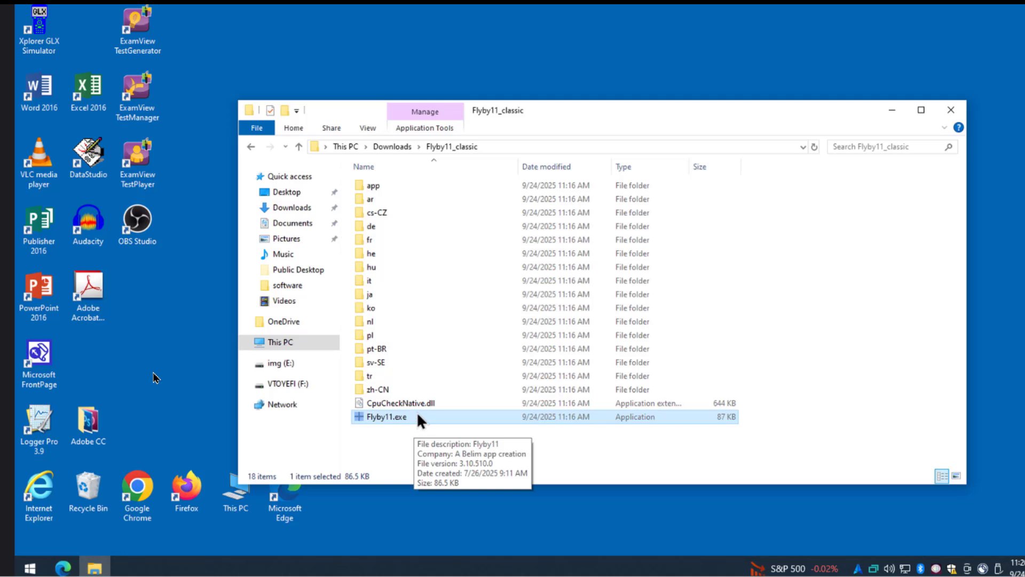
pyautogui.doubleClick(417, 417)
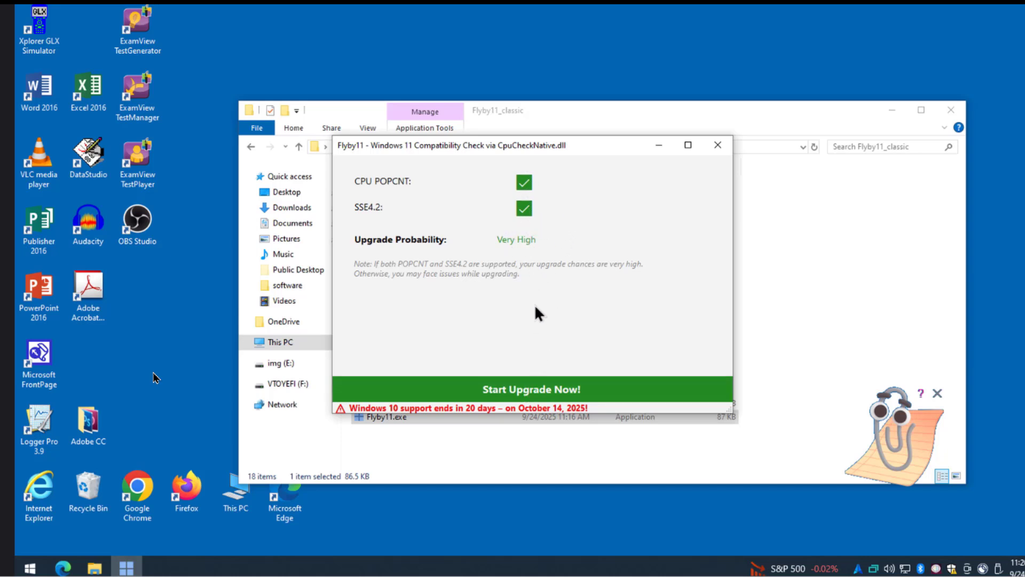
pyautogui.click(538, 389)
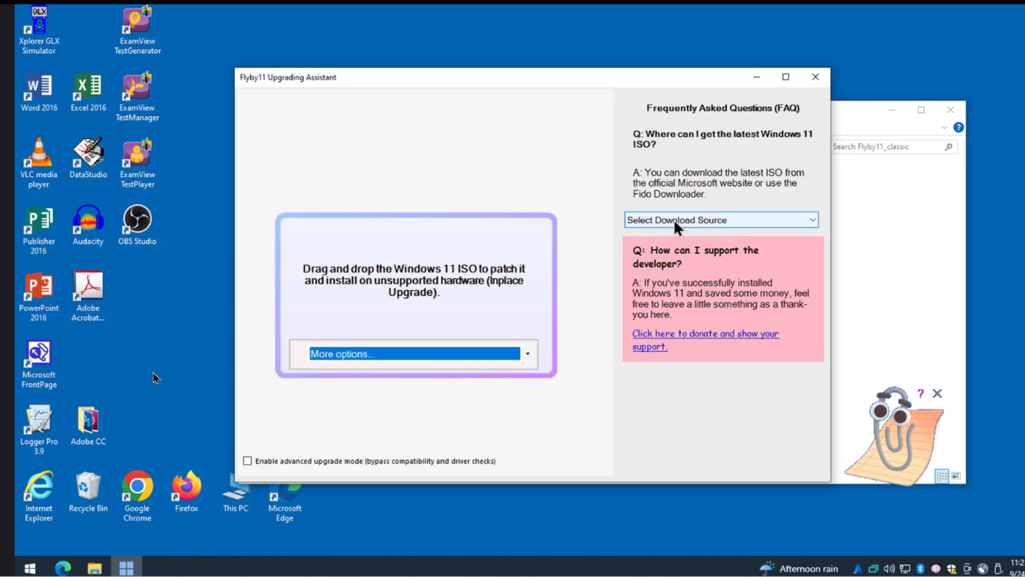
# Choose Download via Fido (Recommended) as the ISO download source and allow Windows PowerShell to make changes.
pyautogui.click(711, 217)
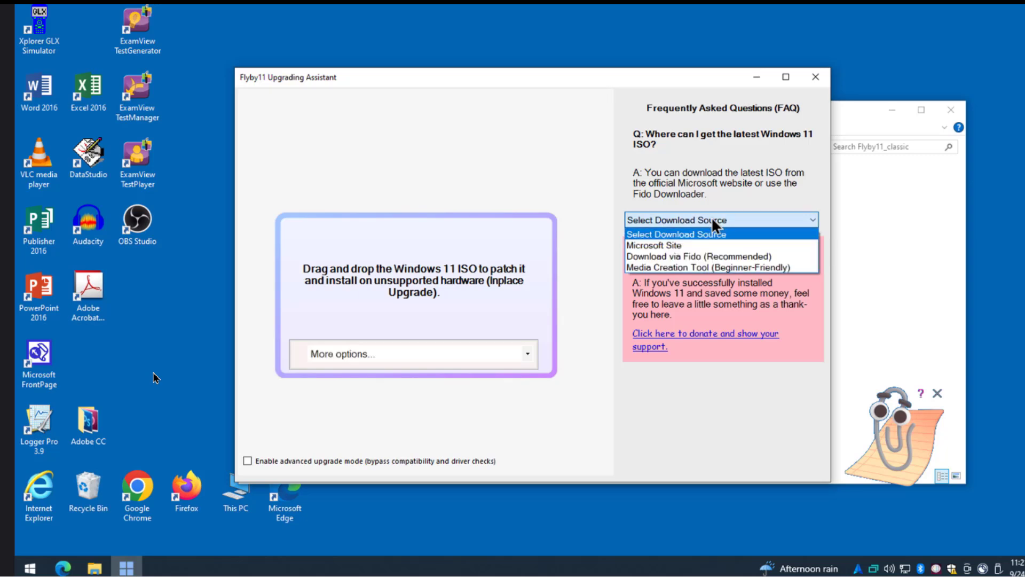
pyautogui.click(703, 255)
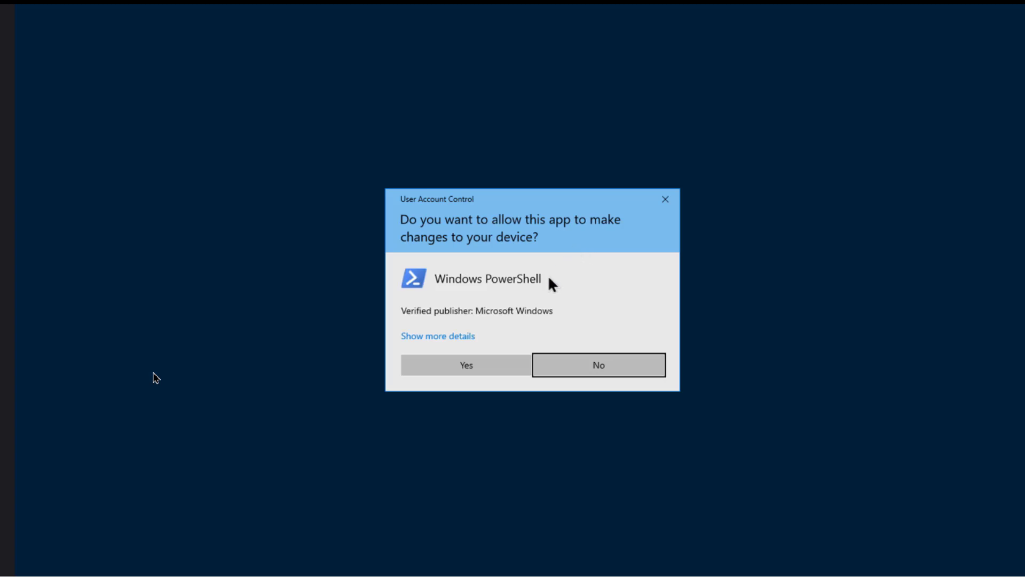
pyautogui.click(490, 359)
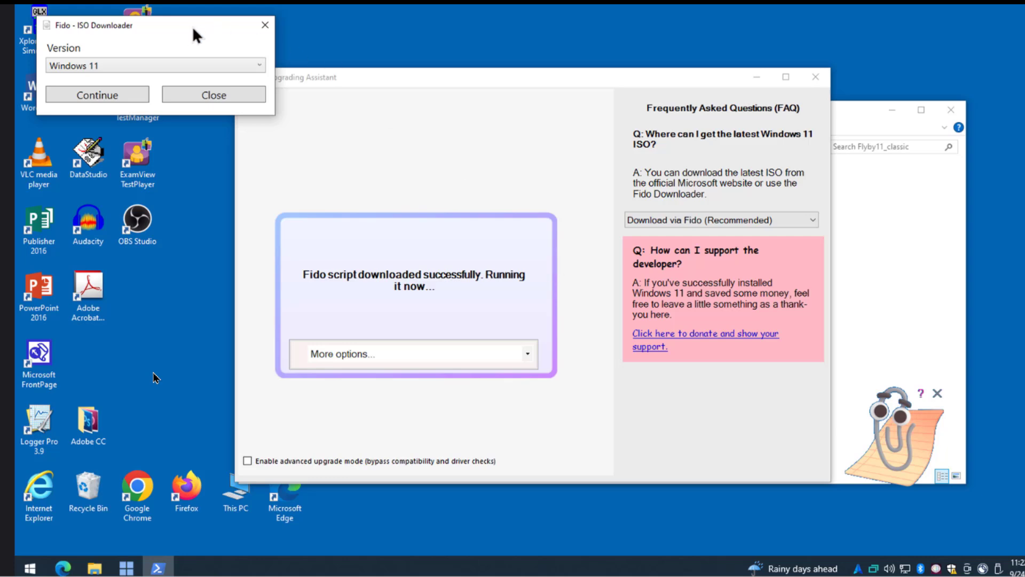
# Choose Windows 11, release 24H2 (Build 26100.1742 - 2024.10) and edition Windows 11 Home/Pro/Edu for the ISO.
pyautogui.moveTo(197, 35); pyautogui.dragTo(454, 116)
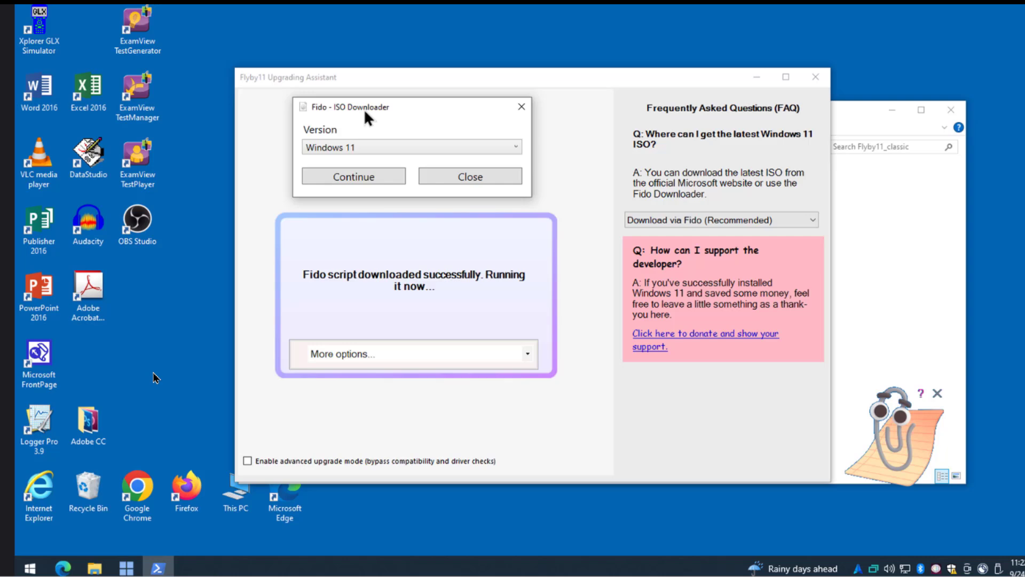
pyautogui.click(365, 175)
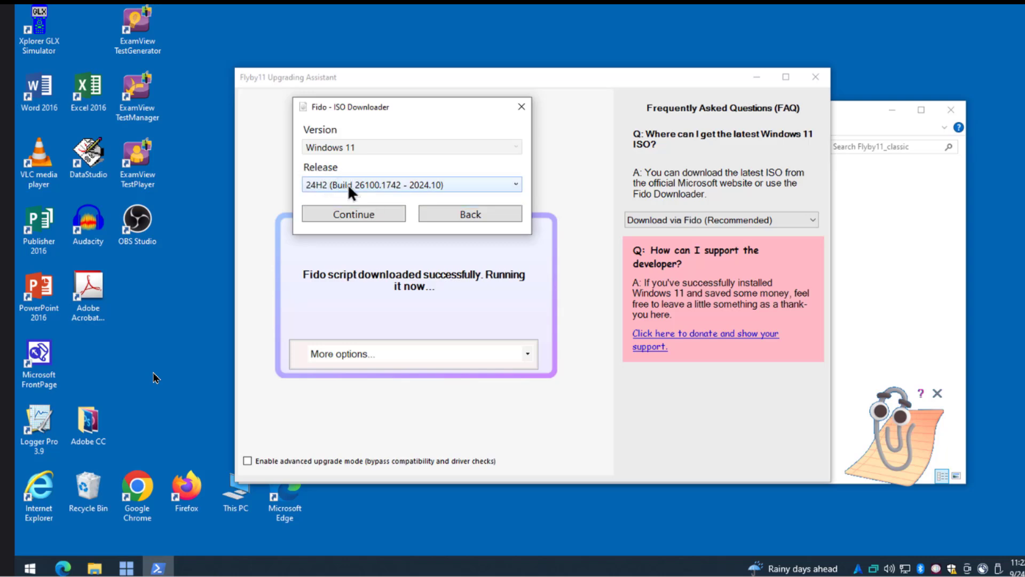
pyautogui.click(375, 211)
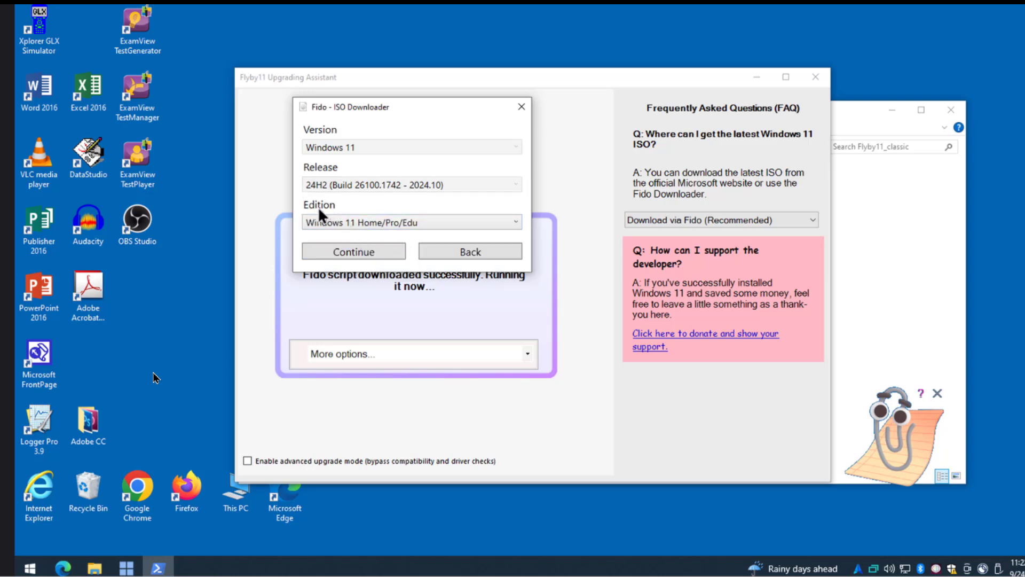
pyautogui.click(350, 221)
pyautogui.click(353, 222)
pyautogui.click(363, 248)
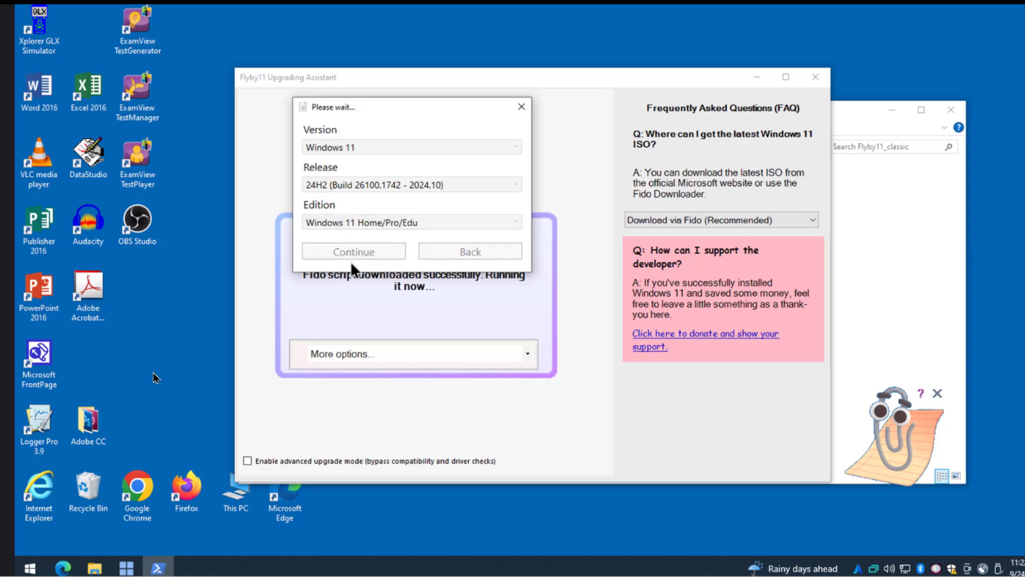
# Set the ISO language to English (United States) and continue to the architecture choice.
pyautogui.click(347, 259)
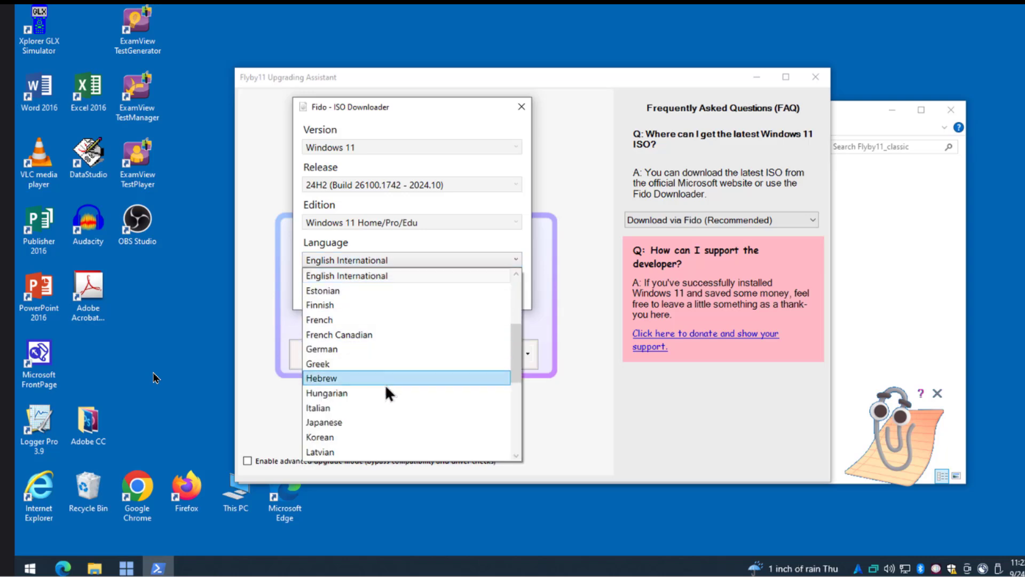
pyautogui.scroll(-3, 390, 388)
pyautogui.scroll(7, 396, 386)
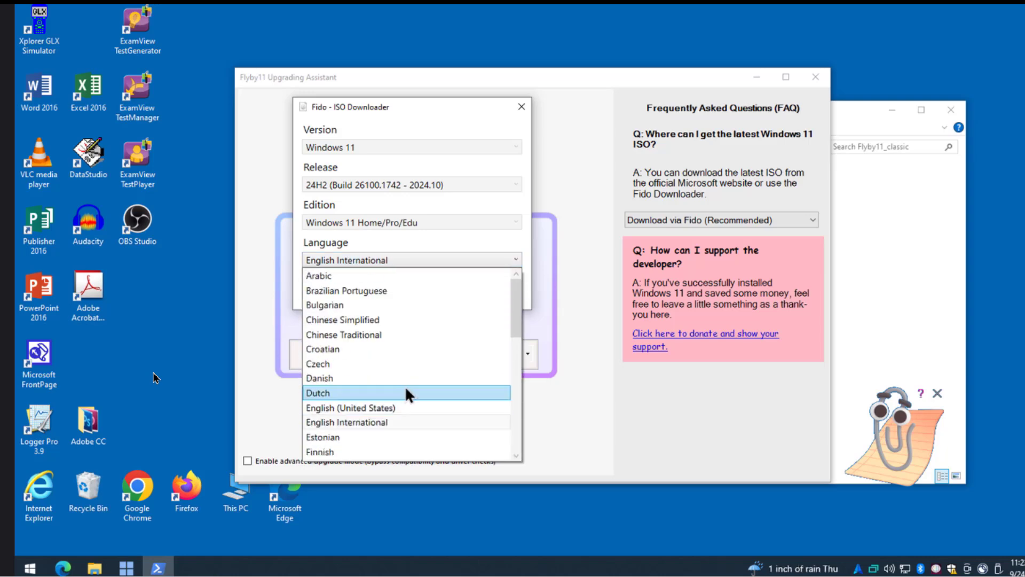
pyautogui.scroll(-1, 404, 386)
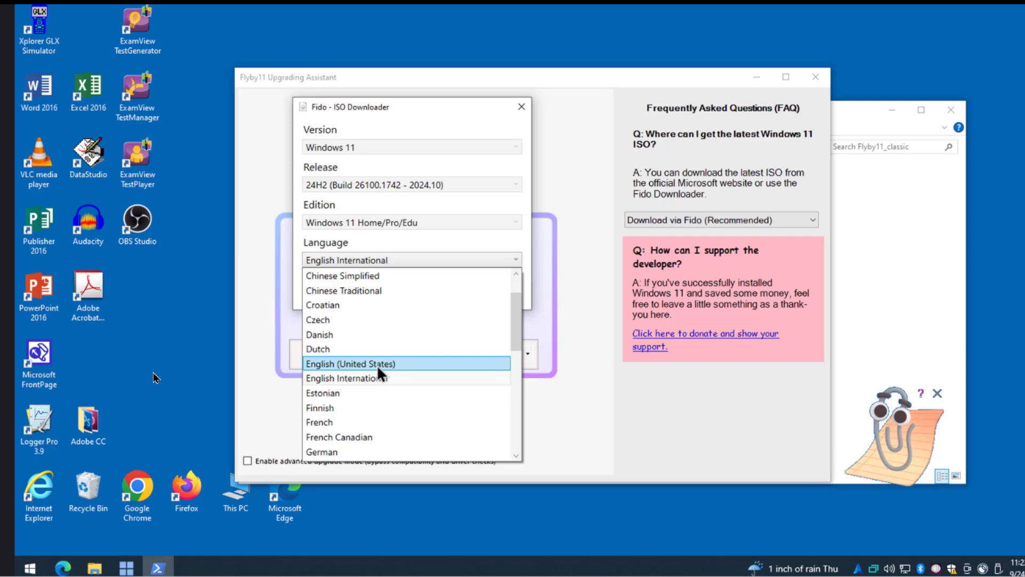
pyautogui.click(377, 365)
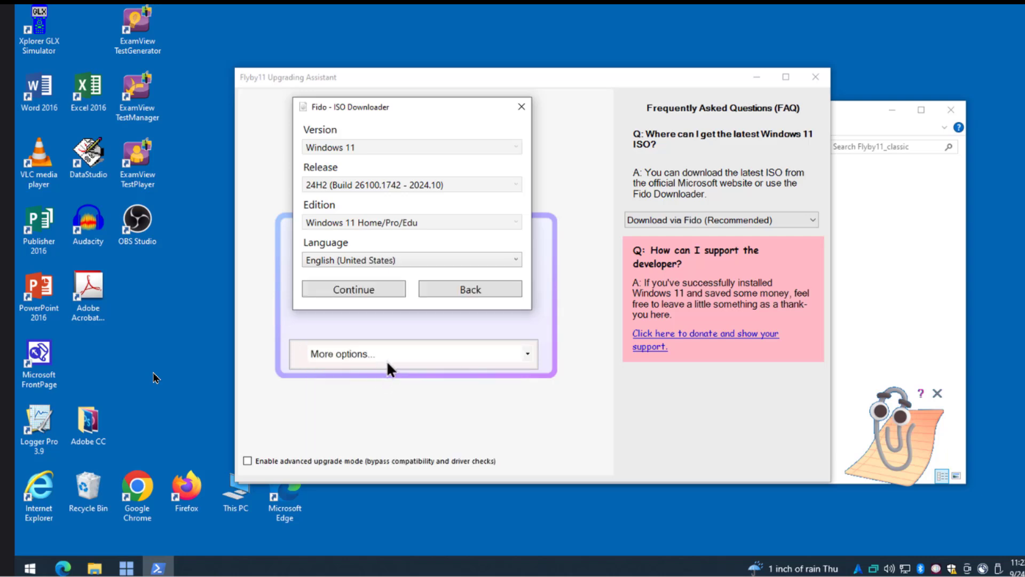
pyautogui.click(371, 289)
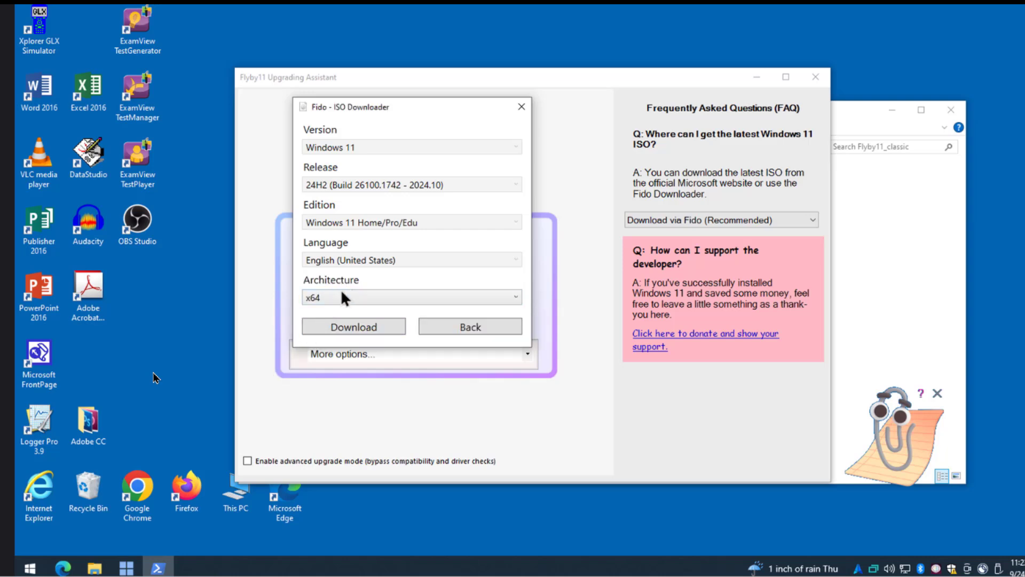
# Download the x64 ISO through the browser and check for Win11_24H2_English_x64.iso in the Downloads folder.
pyautogui.click(349, 327)
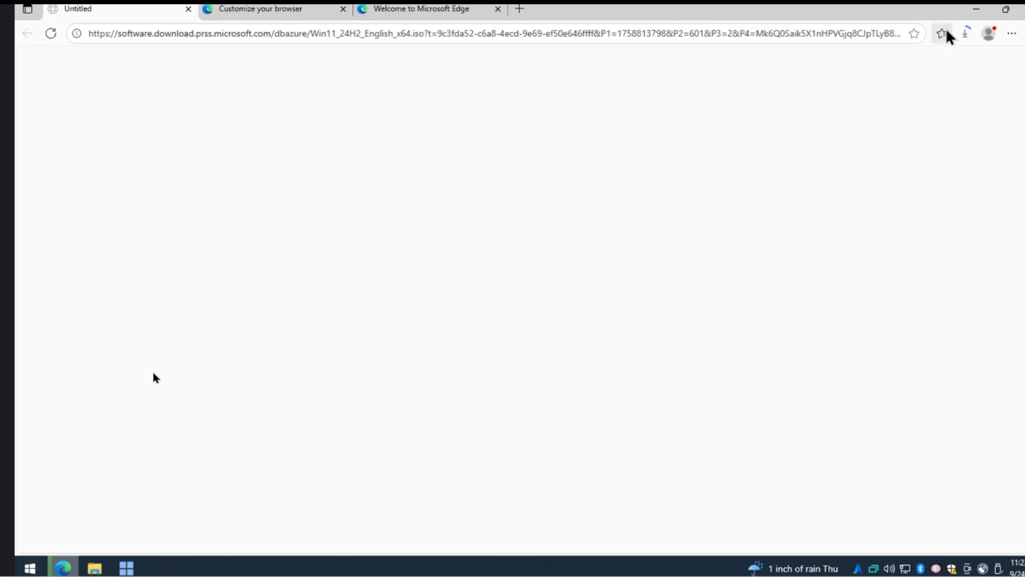
pyautogui.click(966, 35)
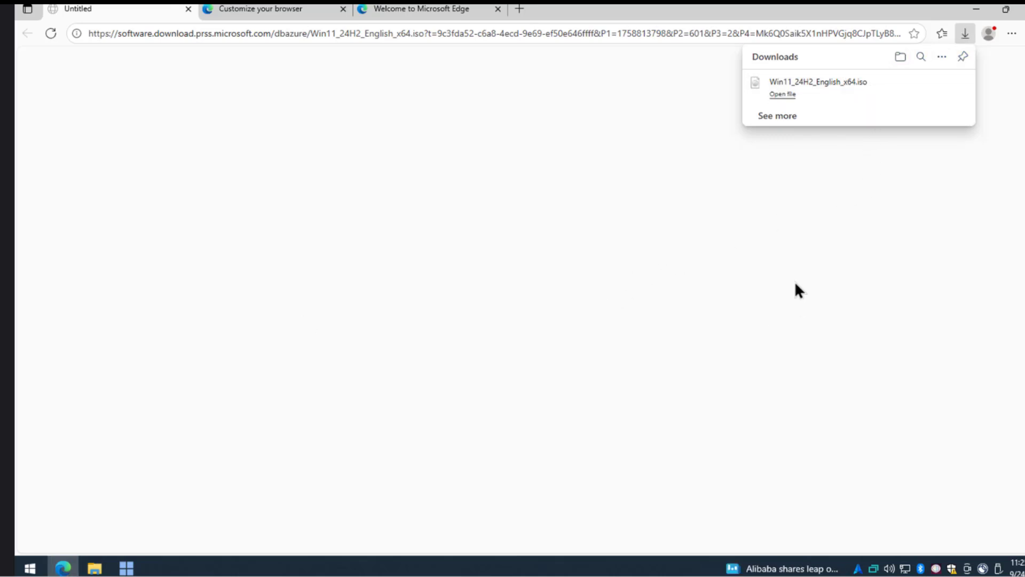
pyautogui.click(978, 8)
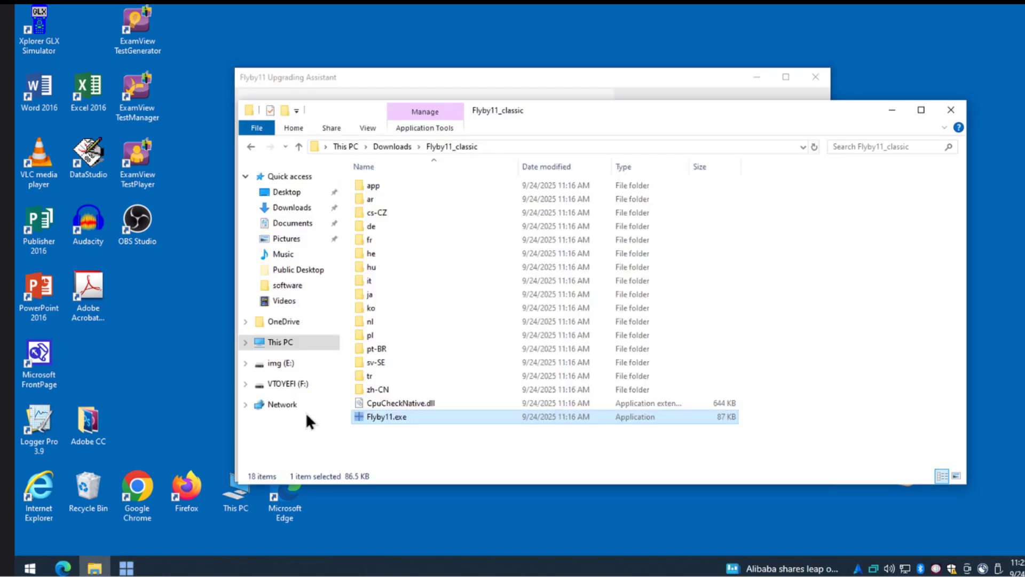
pyautogui.click(298, 209)
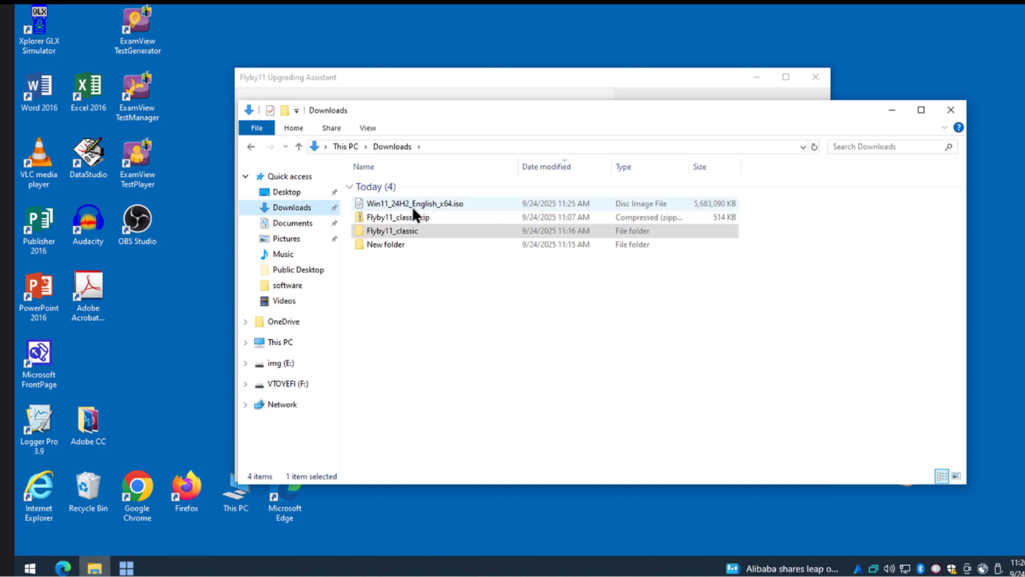
pyautogui.click(891, 110)
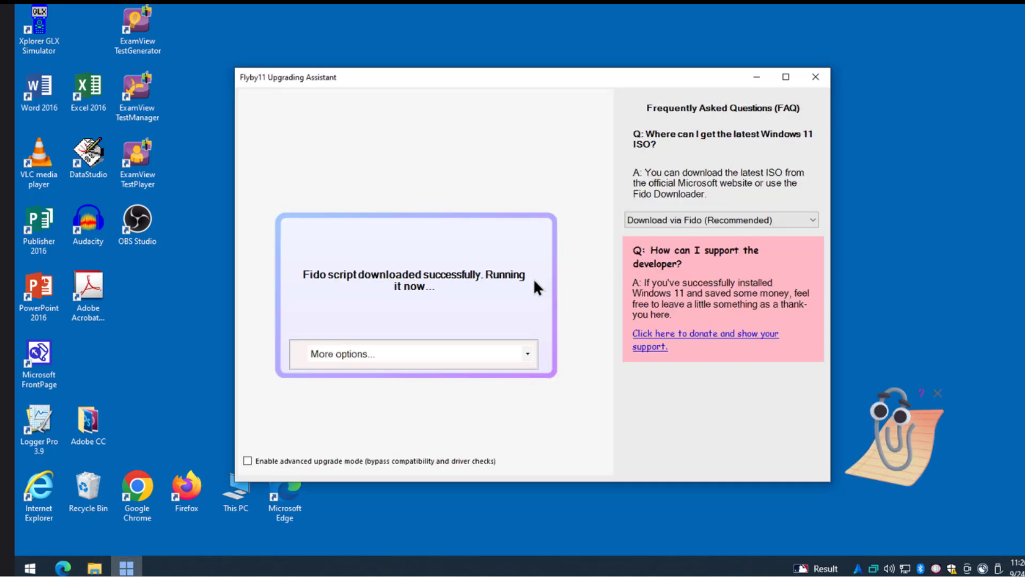
# Load Win11_24H2_English_x64.iso from the Downloads folder using Select from computer and allow Windows PowerShell to make changes.
pyautogui.click(341, 355)
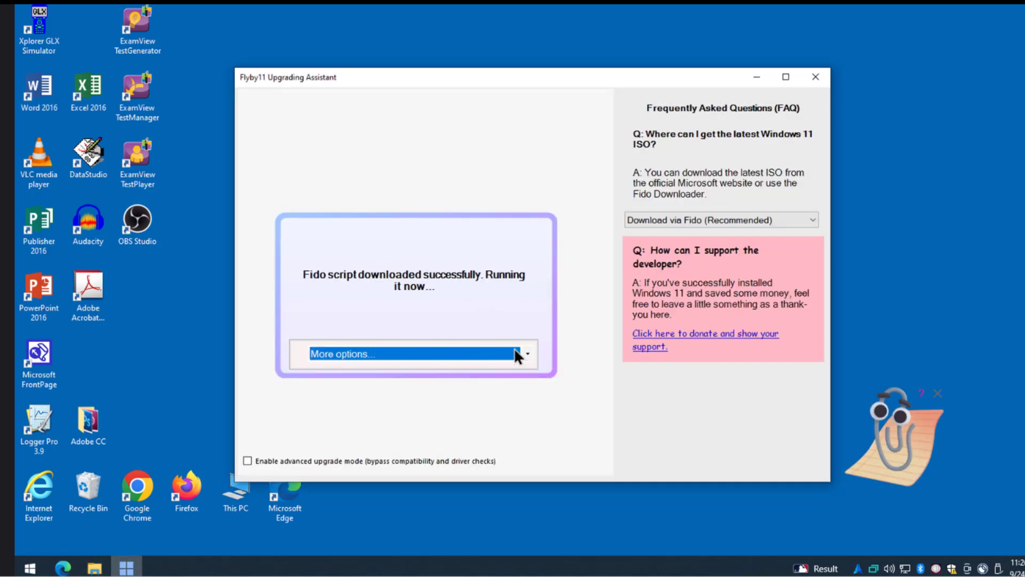
pyautogui.click(529, 355)
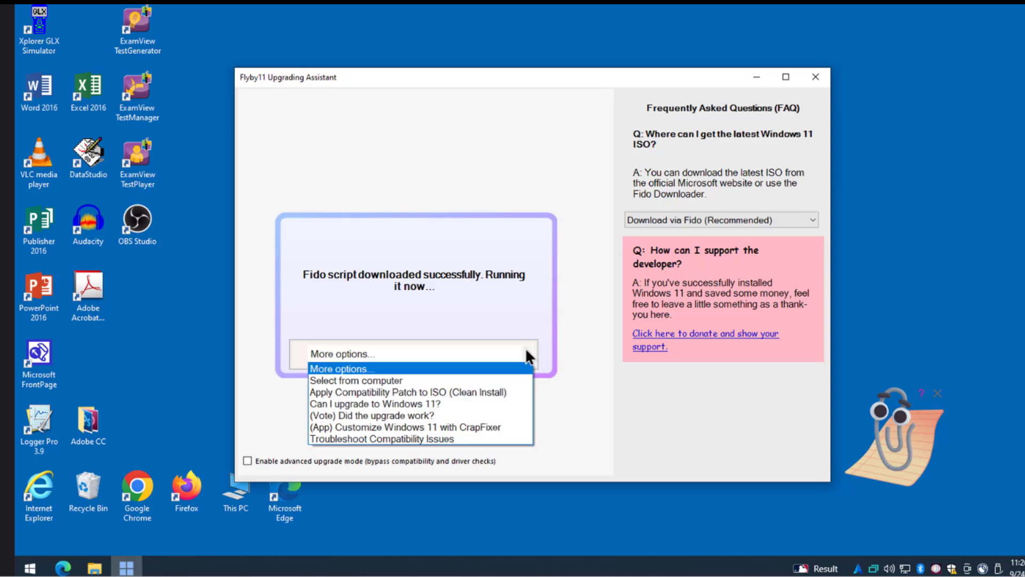
pyautogui.click(372, 380)
pyautogui.click(291, 199)
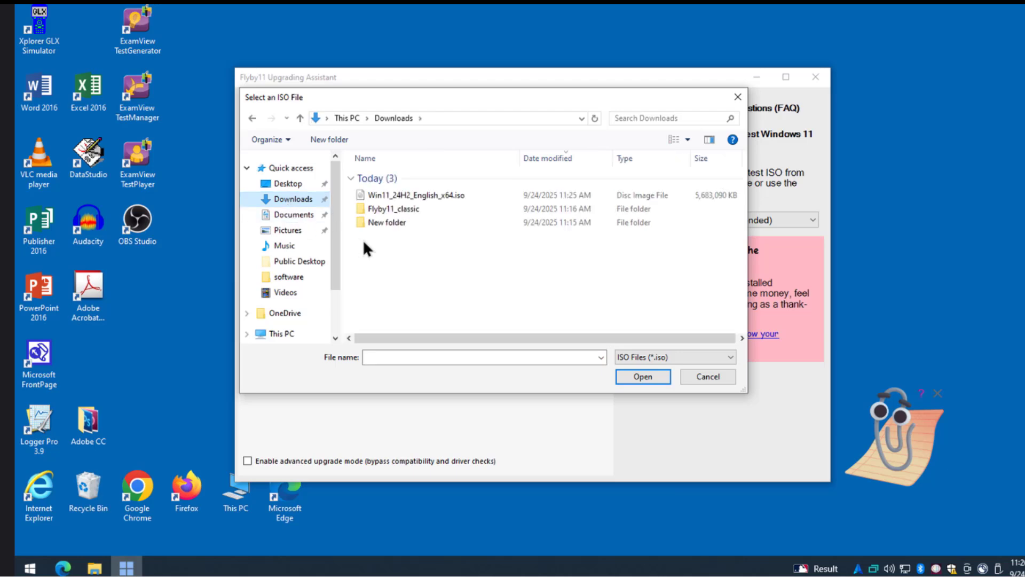
pyautogui.click(415, 194)
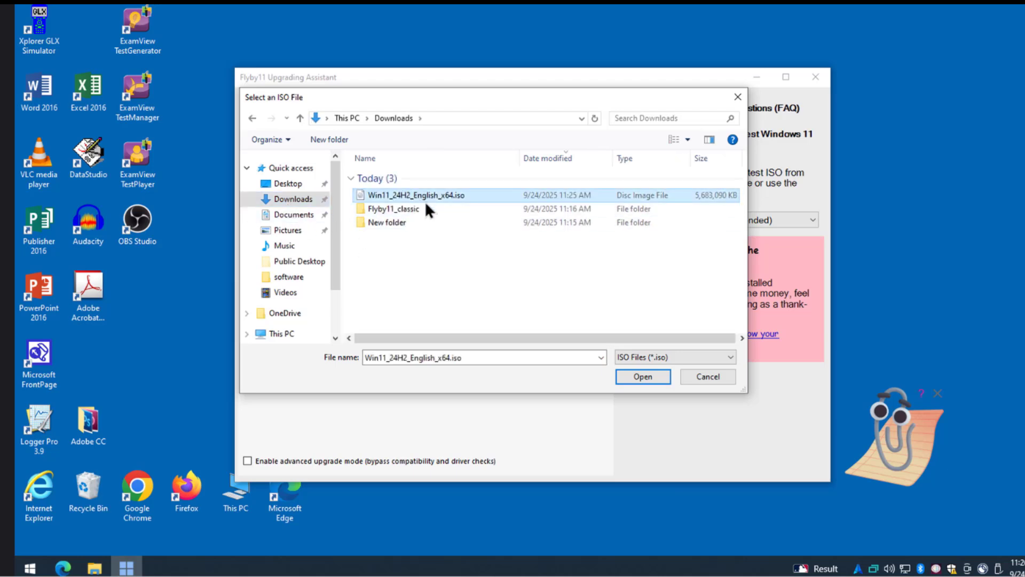
pyautogui.click(636, 375)
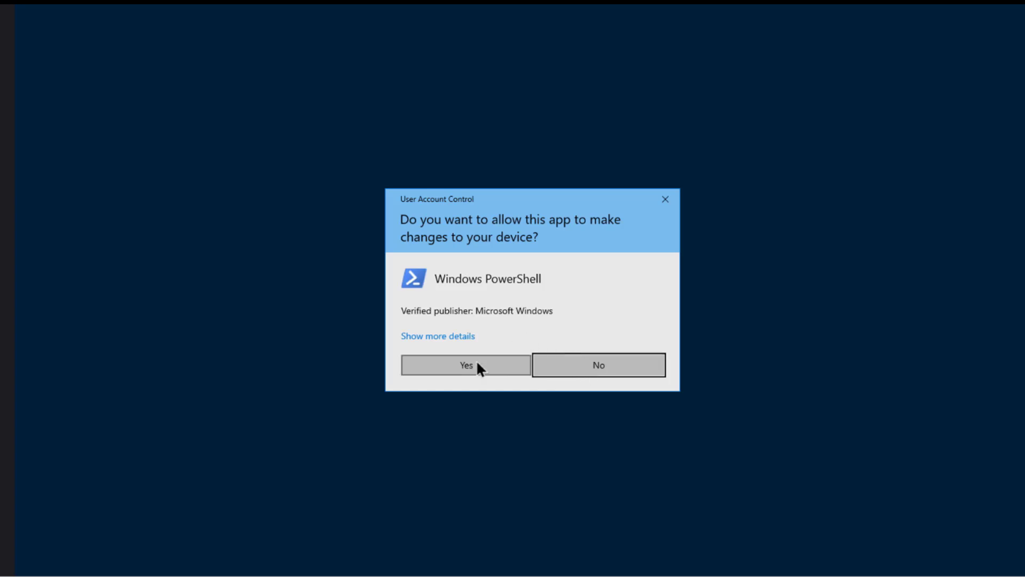
pyautogui.click(480, 363)
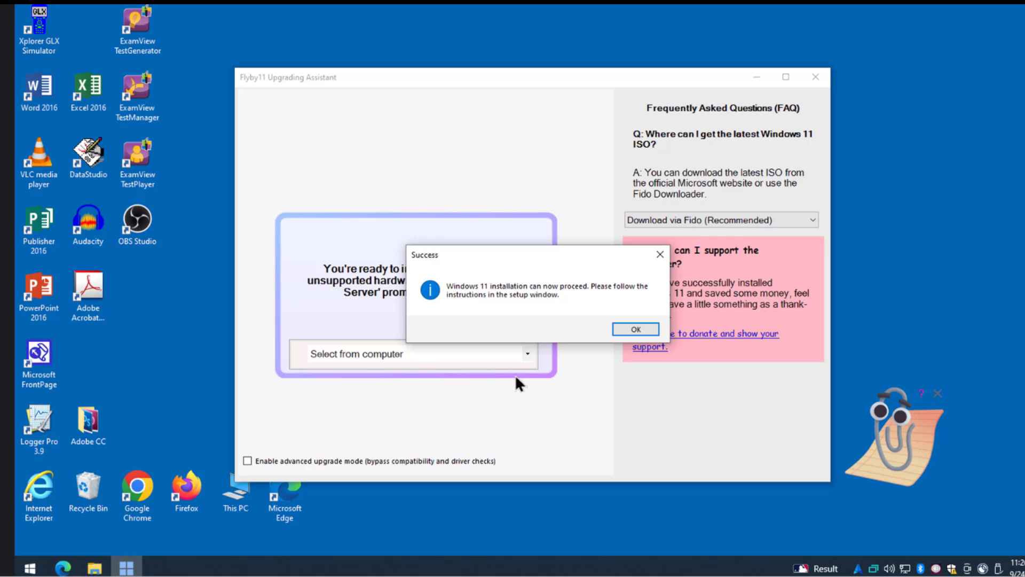
pyautogui.click(637, 329)
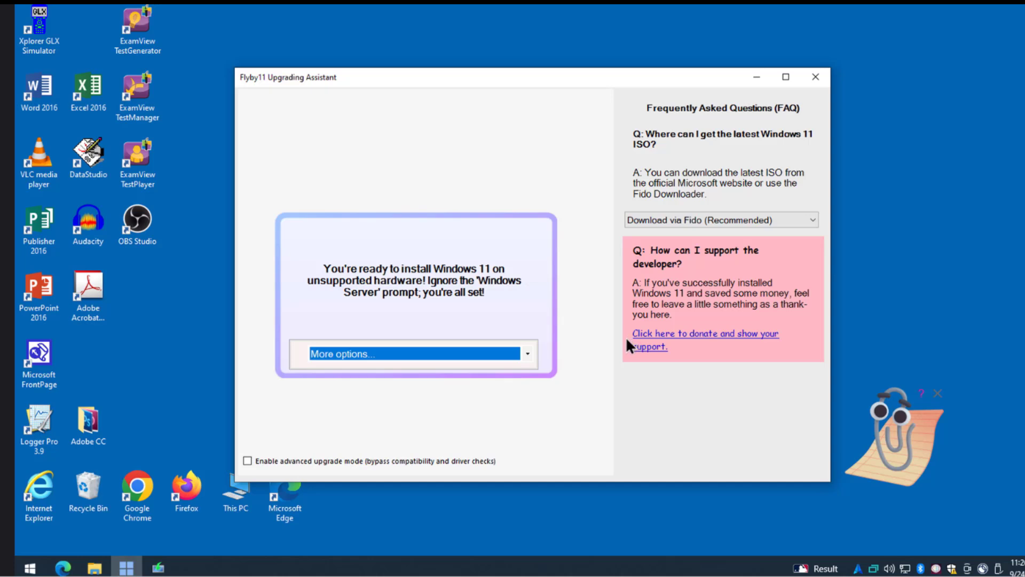
# Bring up Windows Server Setup, opt out of helping make the installation better, and continue to the license terms.
pyautogui.click(160, 565)
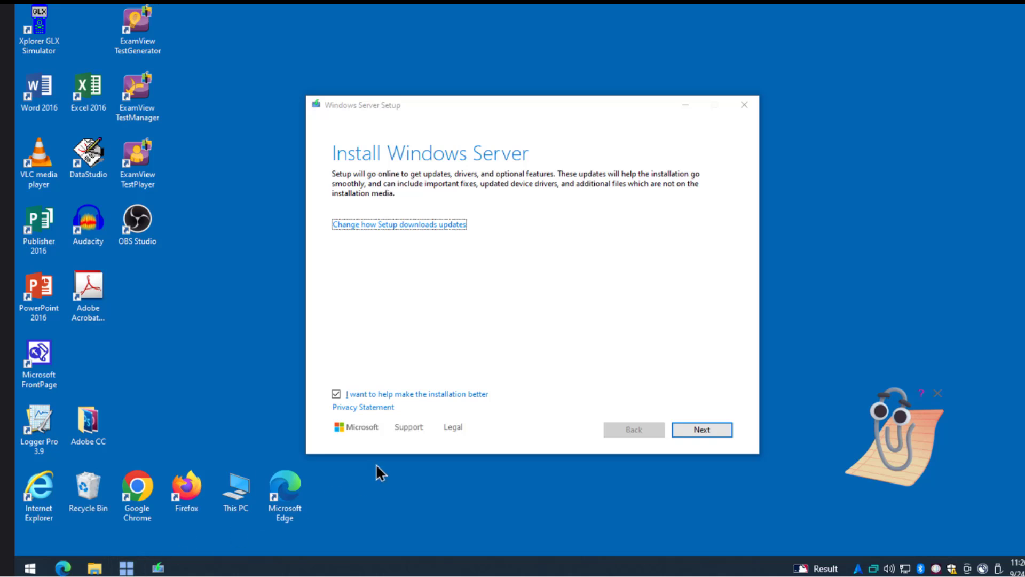
pyautogui.click(336, 394)
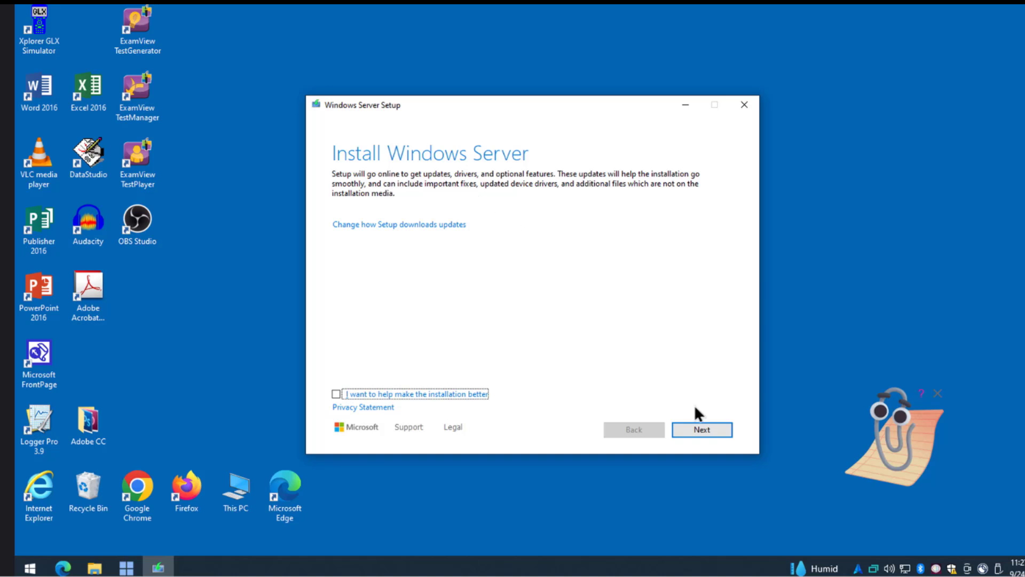
pyautogui.click(700, 424)
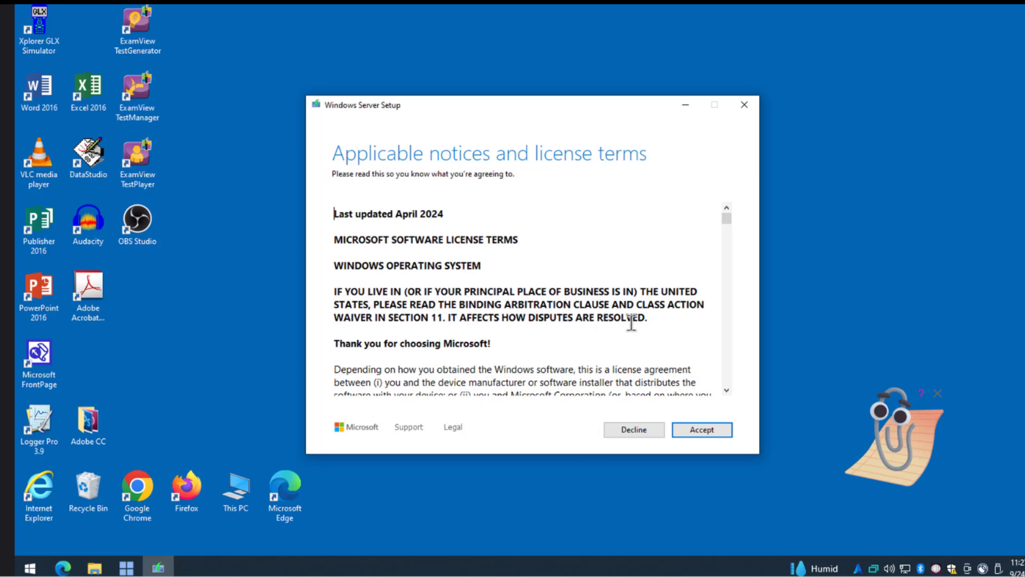
# Accept the license terms and start installing Windows 11 Pro with files, settings, and apps kept.
pyautogui.scroll(-5, 664, 320)
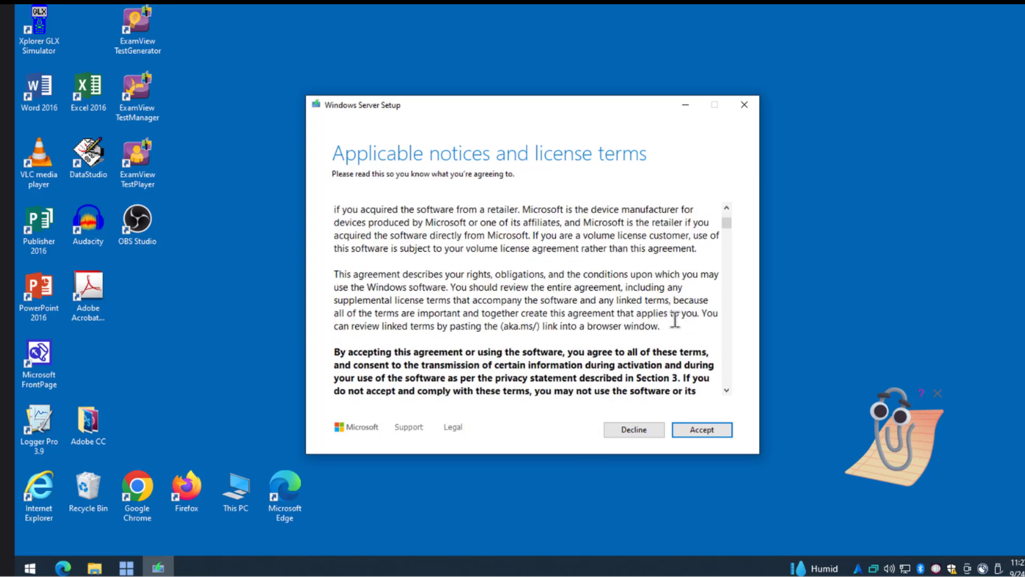
pyautogui.scroll(-2, 687, 361)
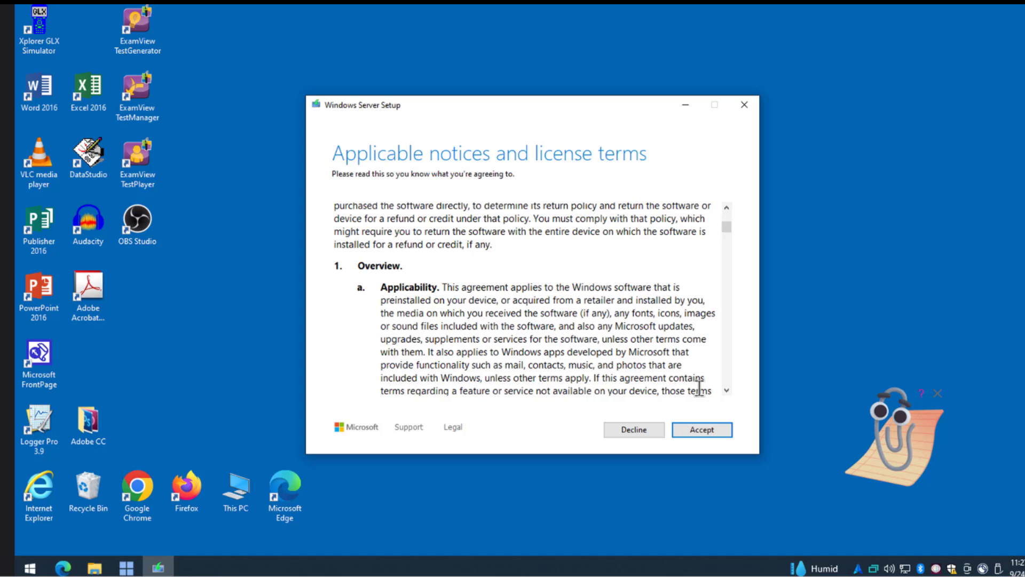
pyautogui.click(707, 428)
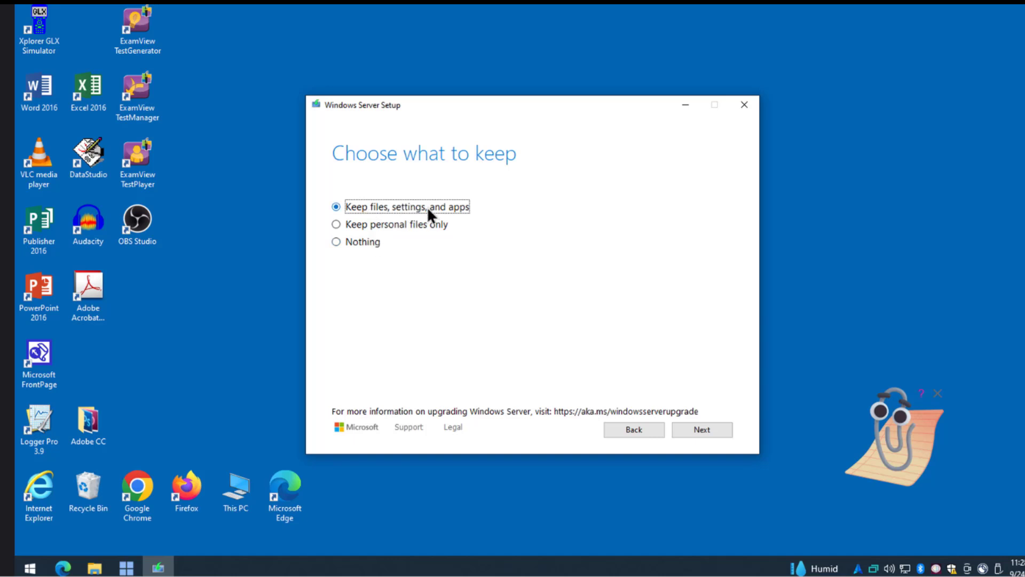
pyautogui.click(700, 428)
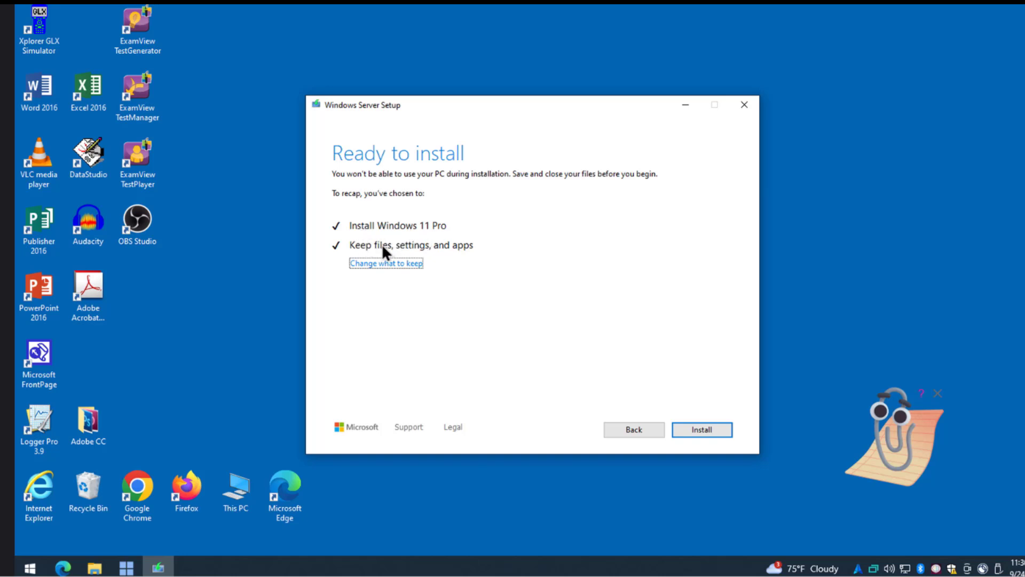
pyautogui.click(696, 428)
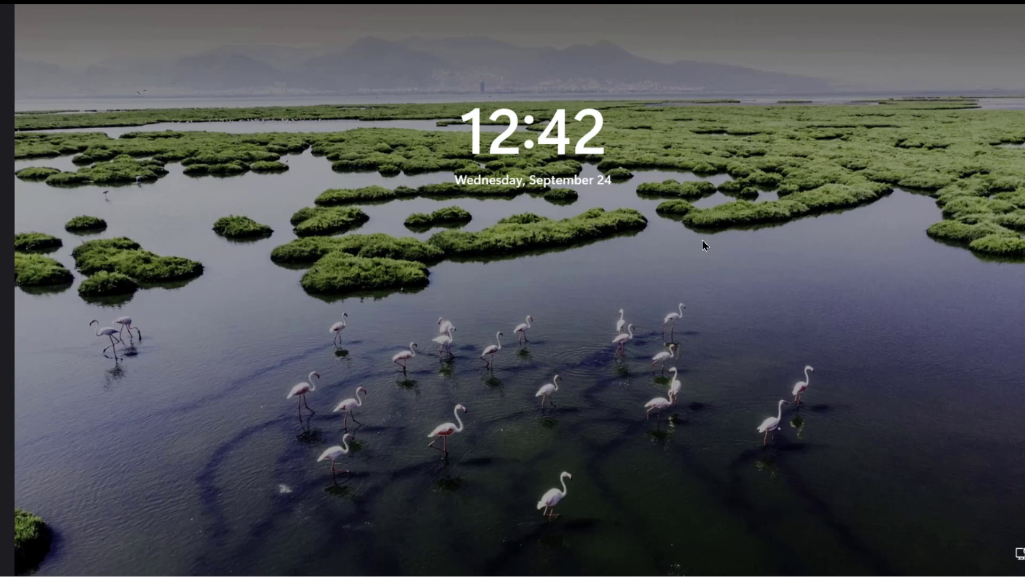
# Sign in to the upgraded Windows from the lock screen and dismiss the Start menu to show the desktop.
pyautogui.click(680, 255)
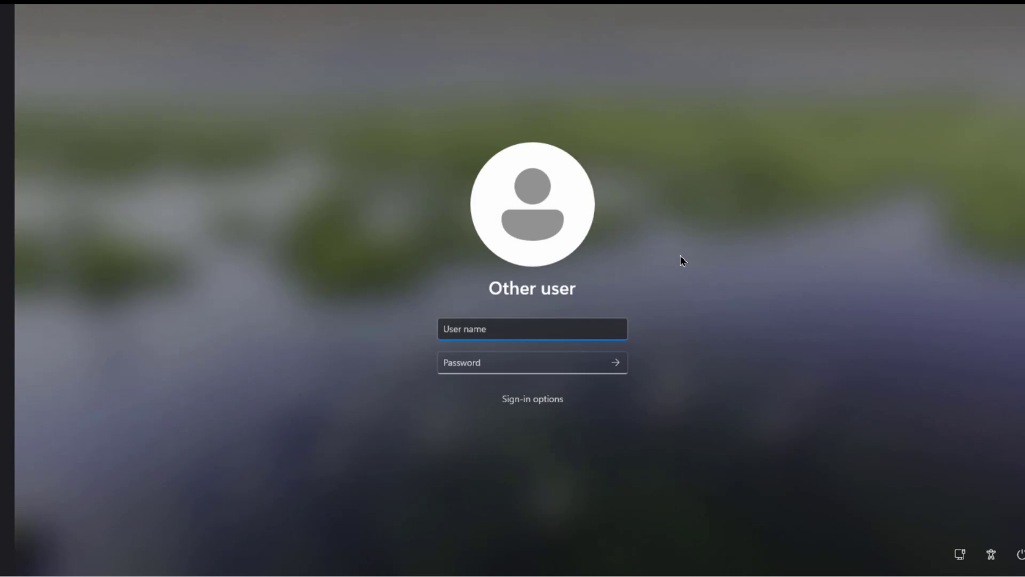
pyautogui.press('Return')
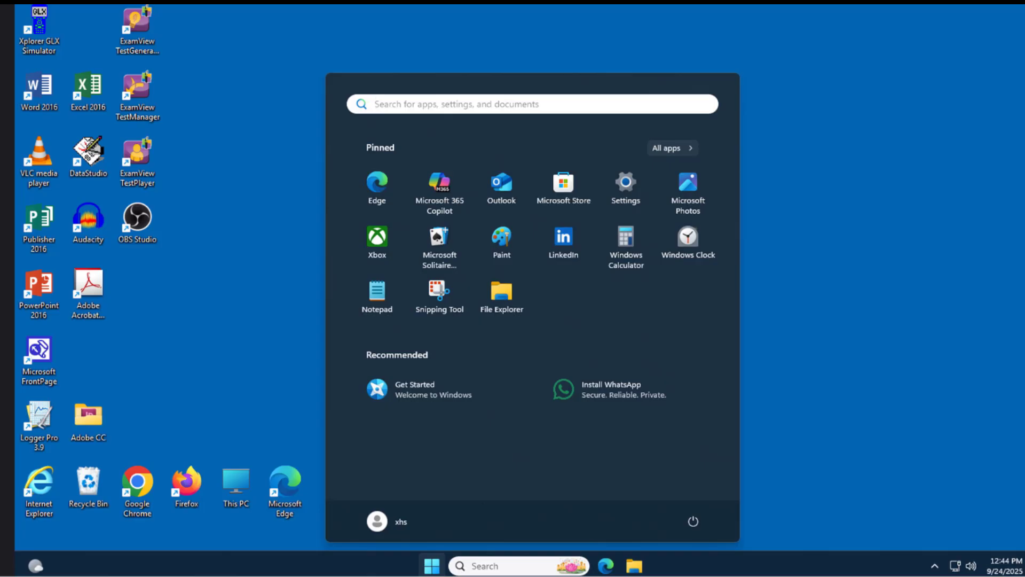
pyautogui.click(805, 370)
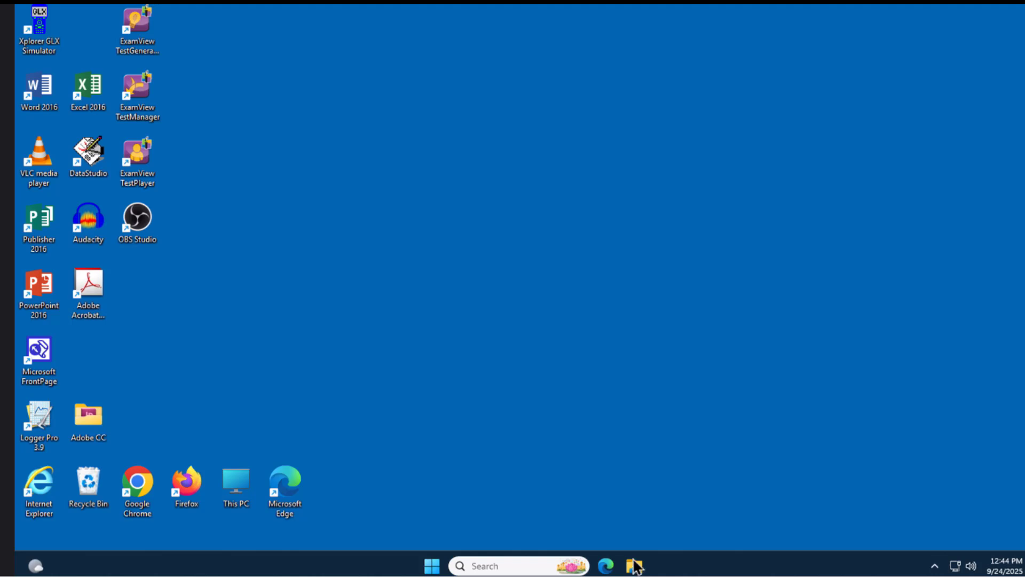
# Open Computer Management for This PC, examine the device list in Device Manager, and close both windows.
pyautogui.press('super+e')
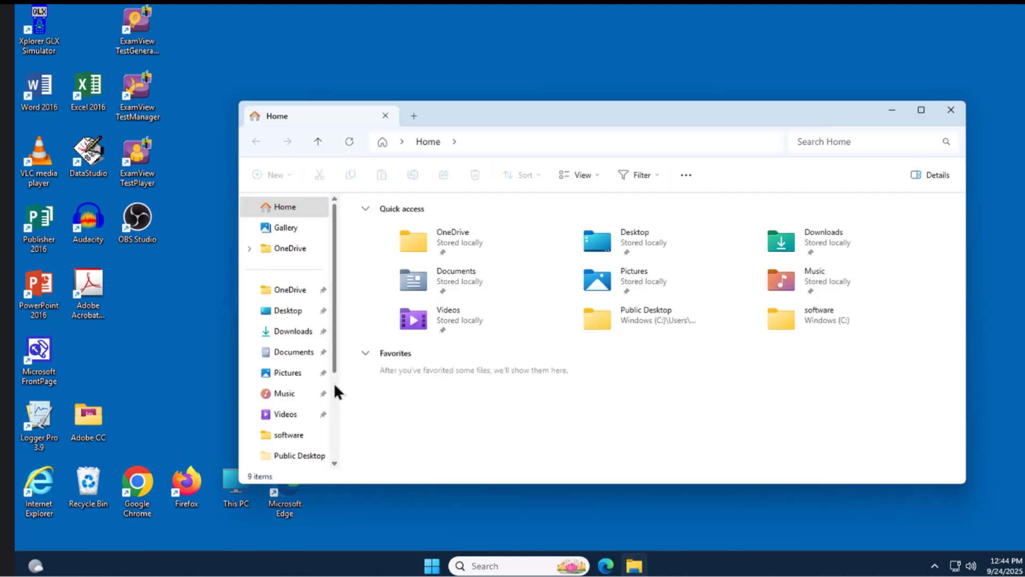
pyautogui.scroll(-3, 336, 389)
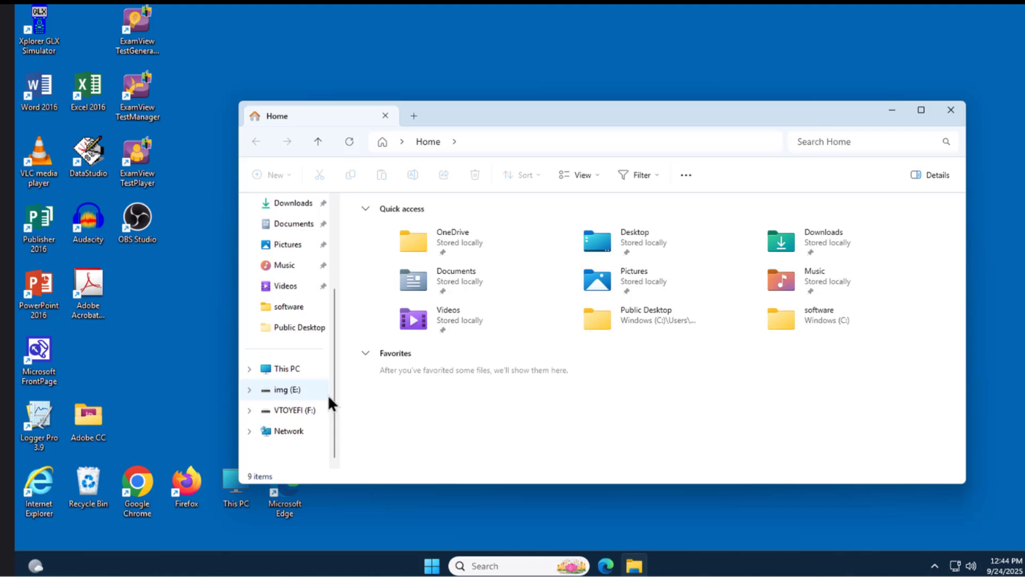
pyautogui.rightClick(294, 372)
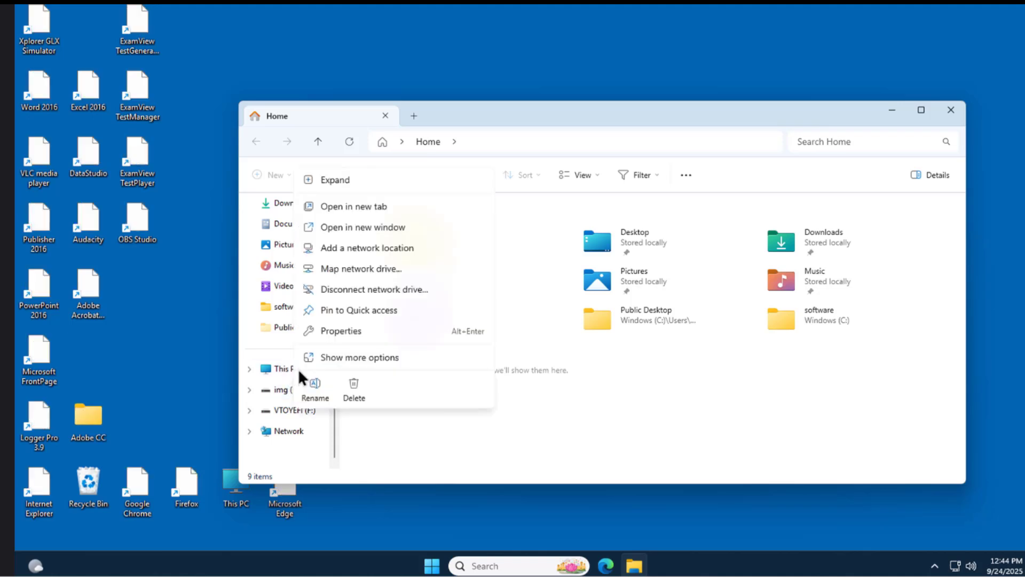
pyautogui.click(324, 355)
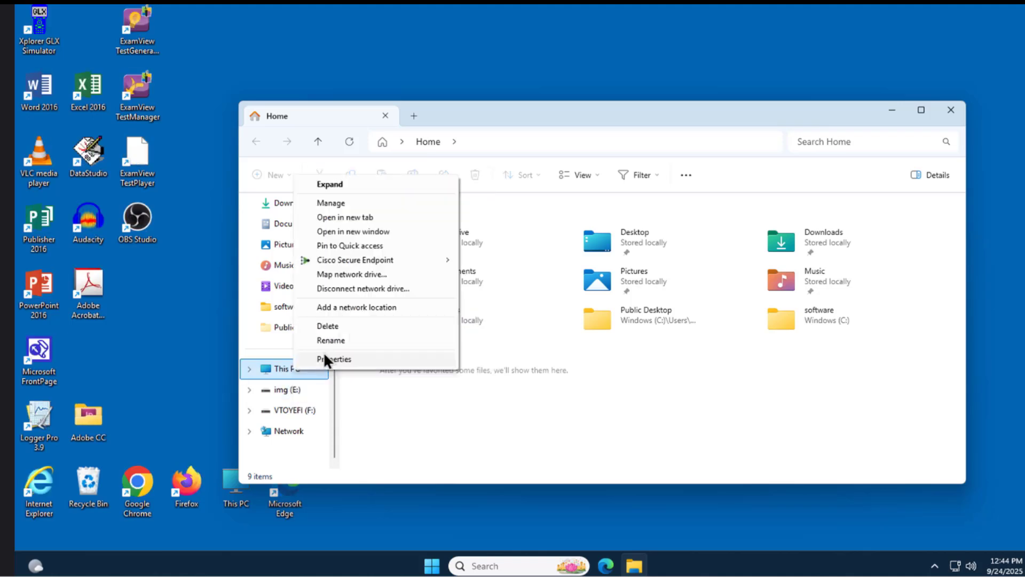
pyautogui.click(336, 203)
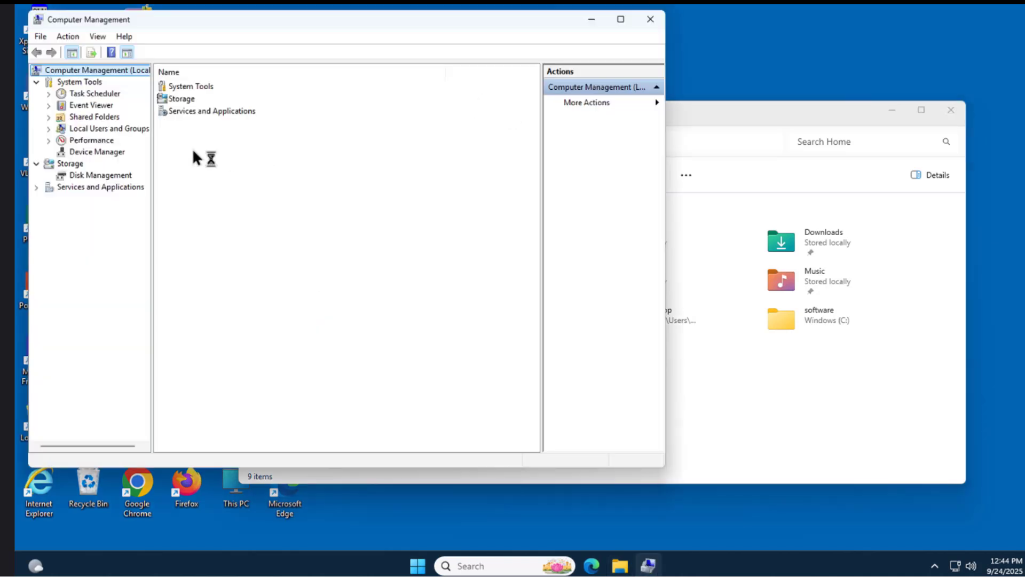
pyautogui.click(117, 151)
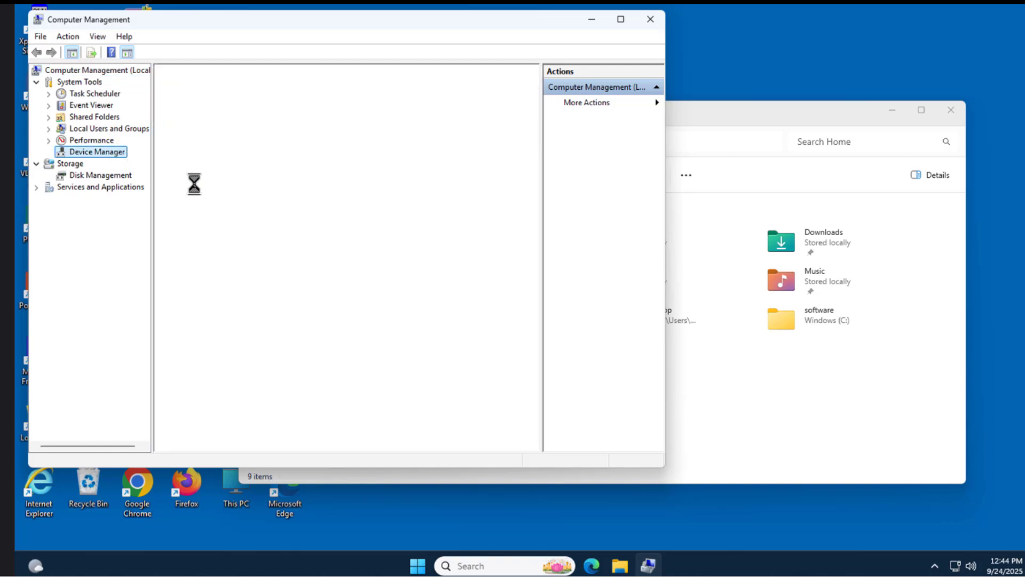
pyautogui.moveTo(273, 21); pyautogui.dragTo(392, 47)
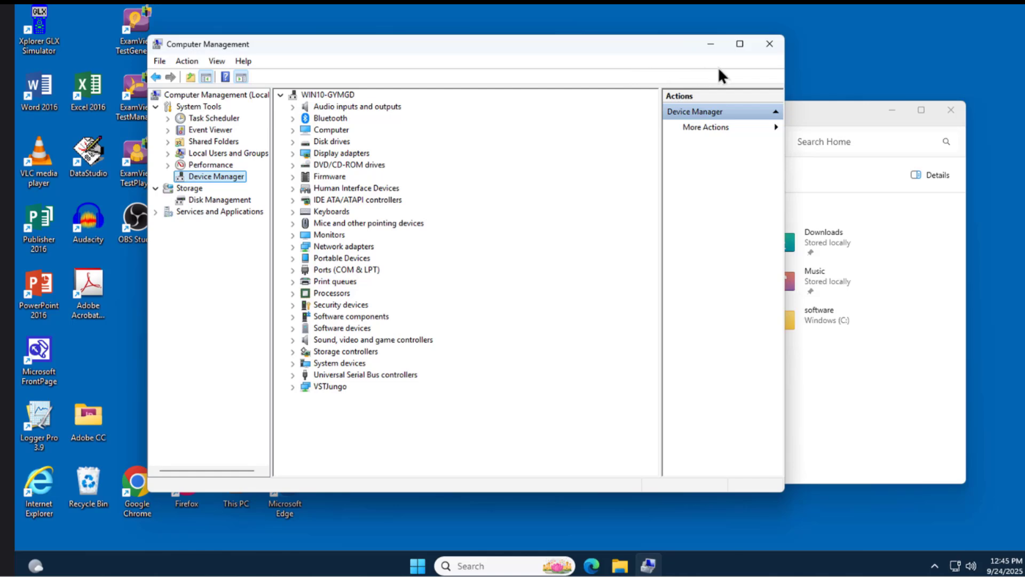
pyautogui.click(766, 45)
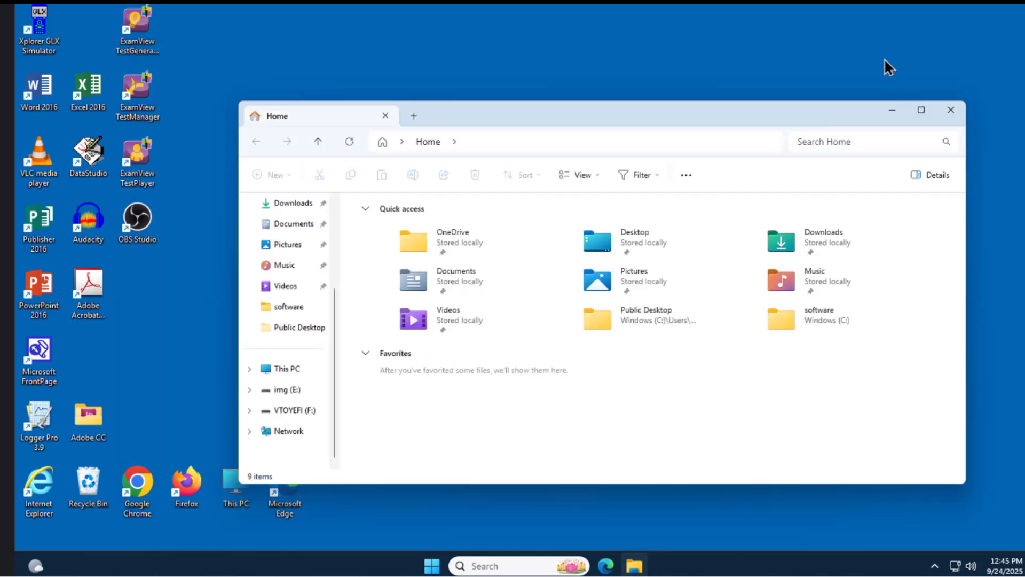
pyautogui.click(951, 111)
# Search for "about", open About your PC, examine the device name, Windows edition and version, and close Settings.
pyautogui.click(522, 566)
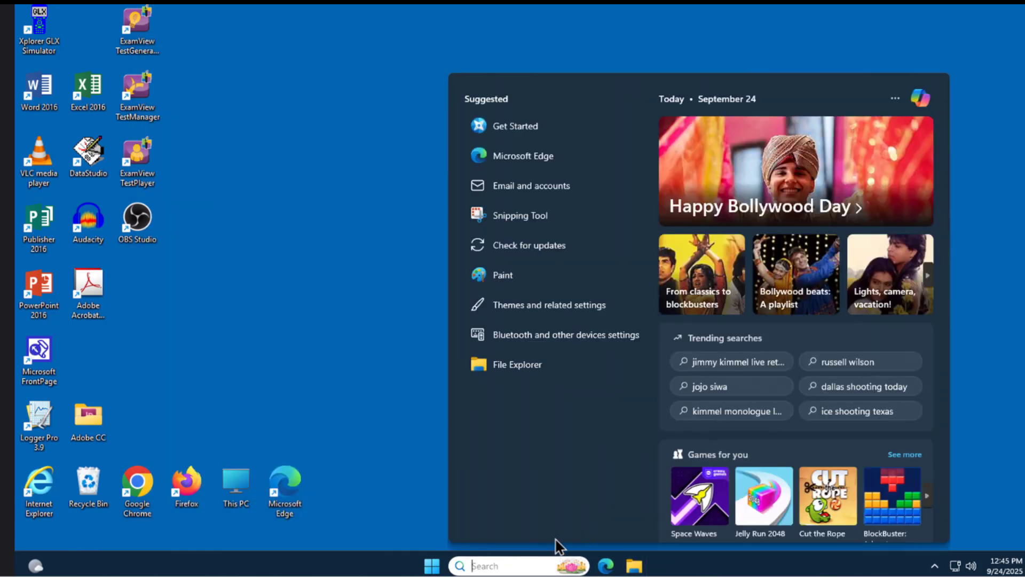
pyautogui.write('about')
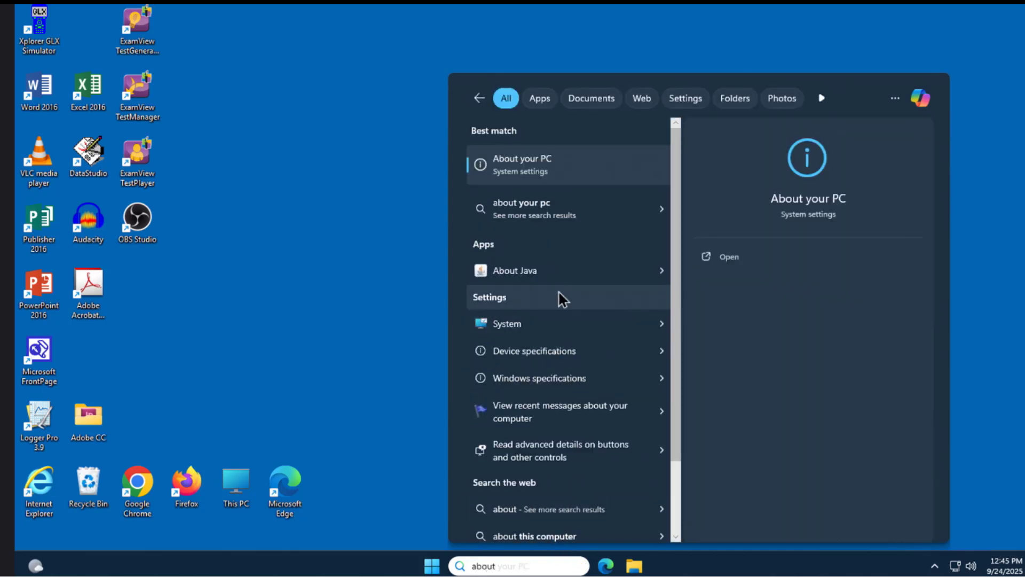
pyautogui.click(539, 172)
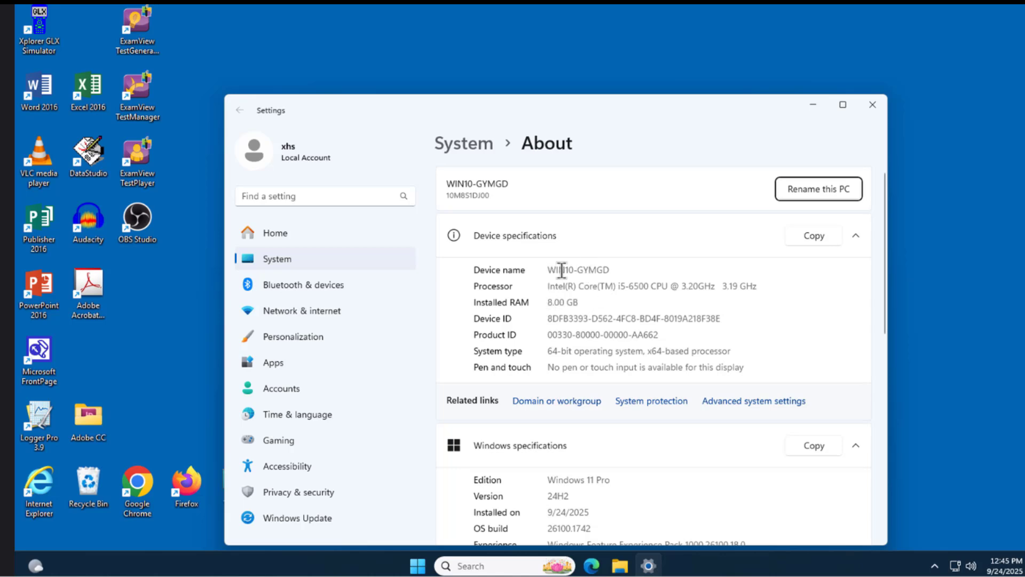
pyautogui.moveTo(610, 268); pyautogui.dragTo(545, 267)
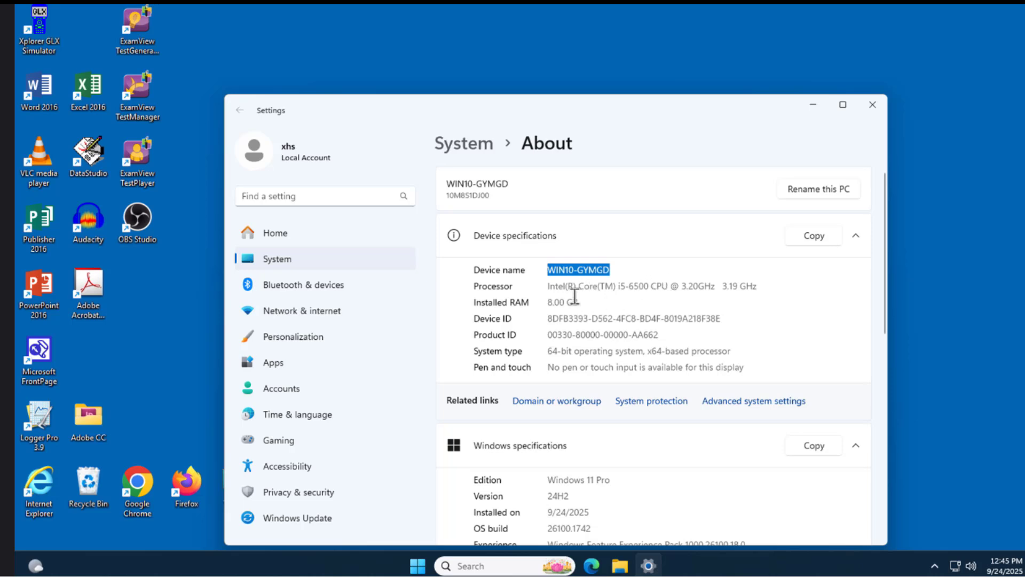
pyautogui.scroll(-2, 593, 385)
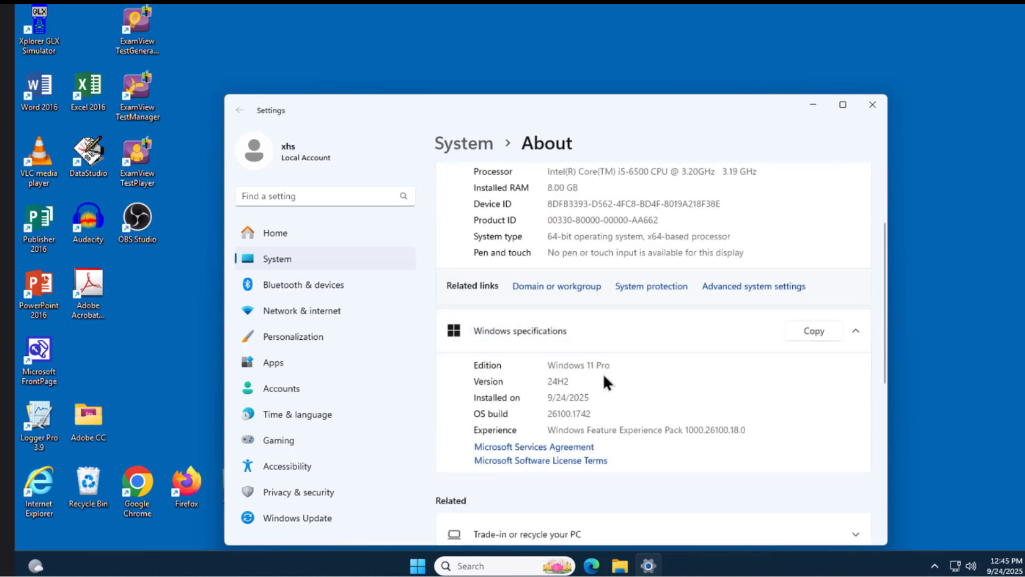
pyautogui.moveTo(610, 365); pyautogui.dragTo(555, 377)
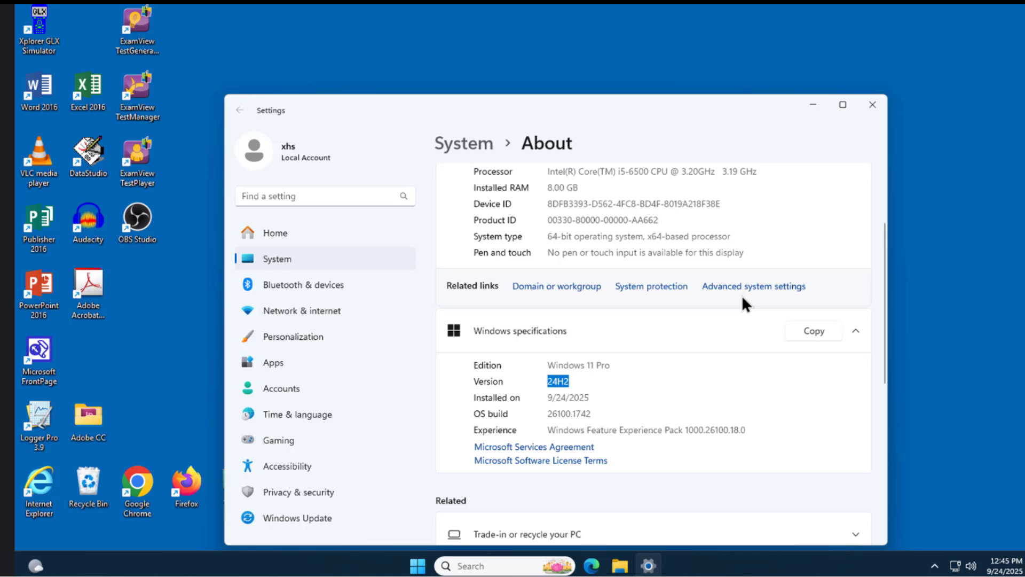
pyautogui.scroll(2, 746, 302)
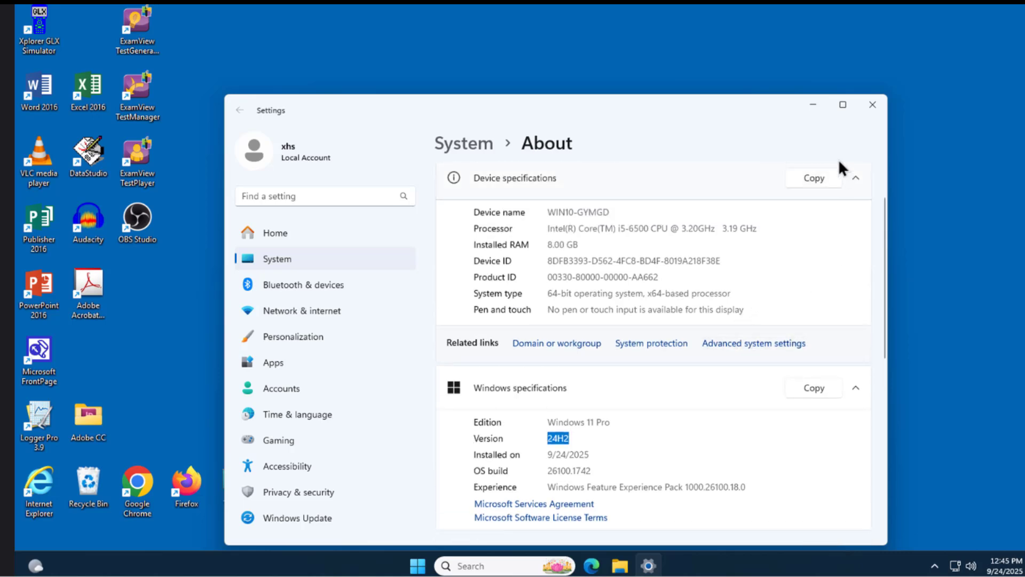
pyautogui.click(873, 104)
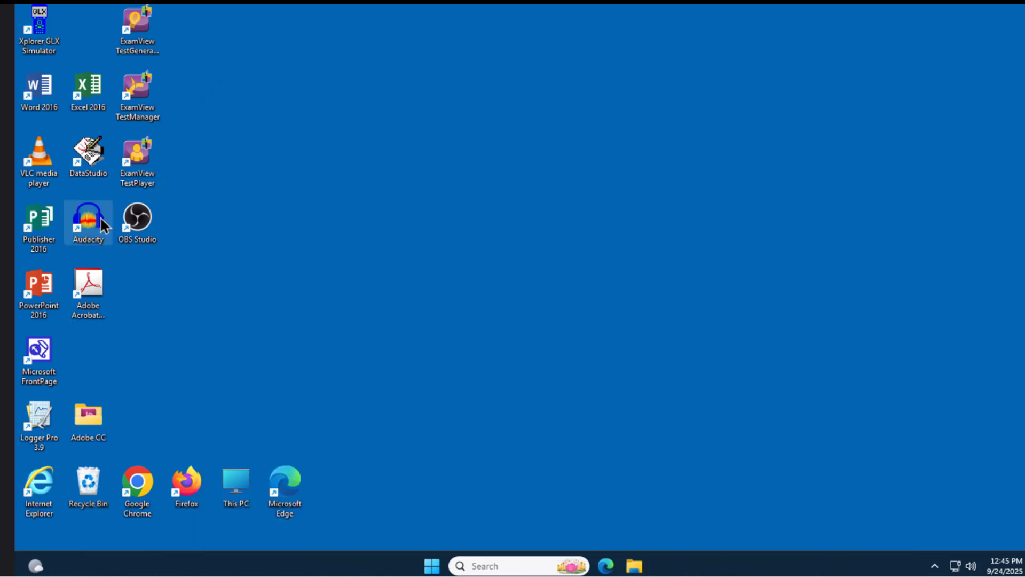
# Launch Word 2016 from the desktop to check that it still opens after the upgrade.
pyautogui.doubleClick(40, 91)
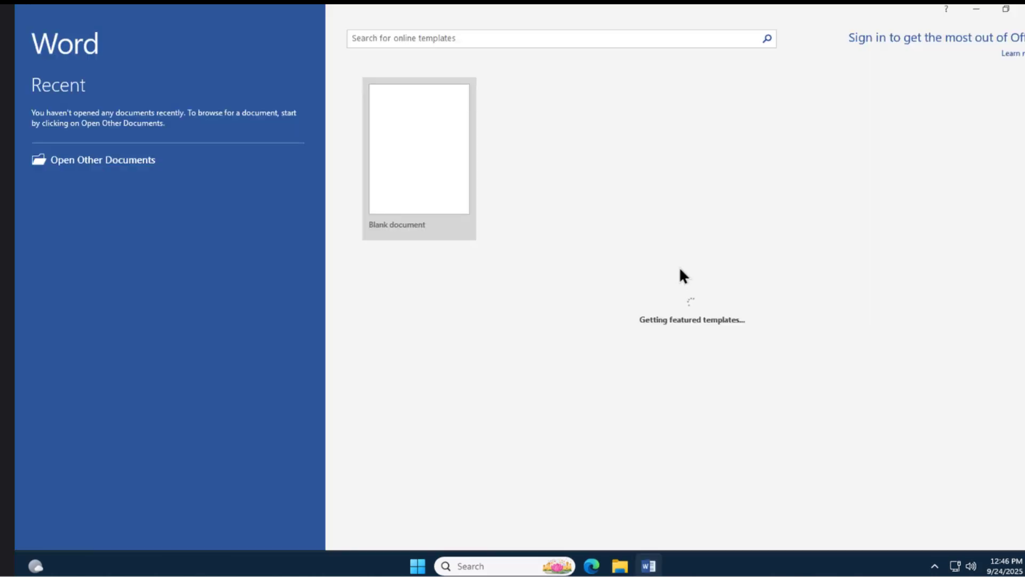
# Accept Word's first-run agreement with the Ask me later option, then create a blank document to test Word and close it.
pyautogui.click(444, 270)
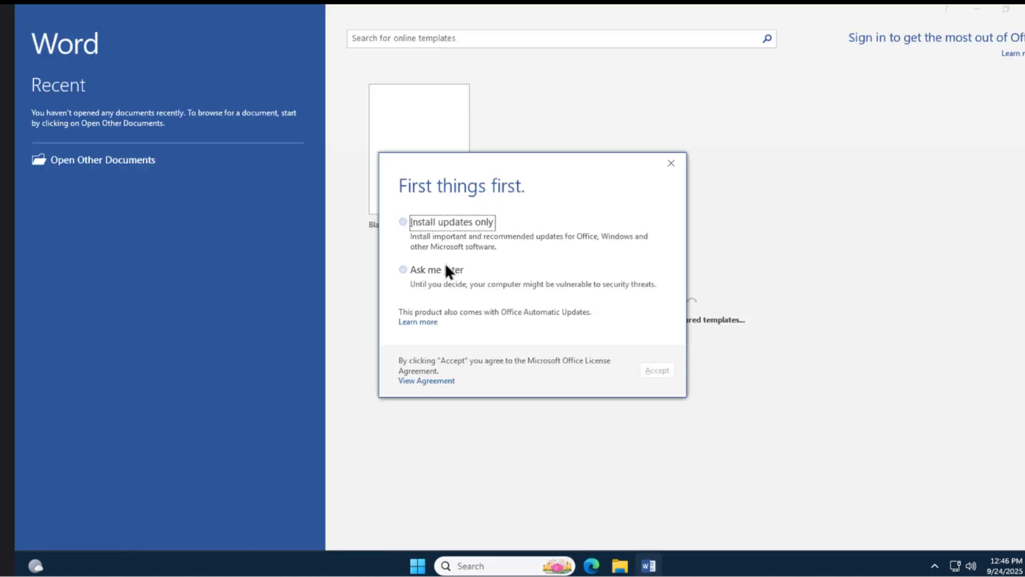
pyautogui.click(648, 373)
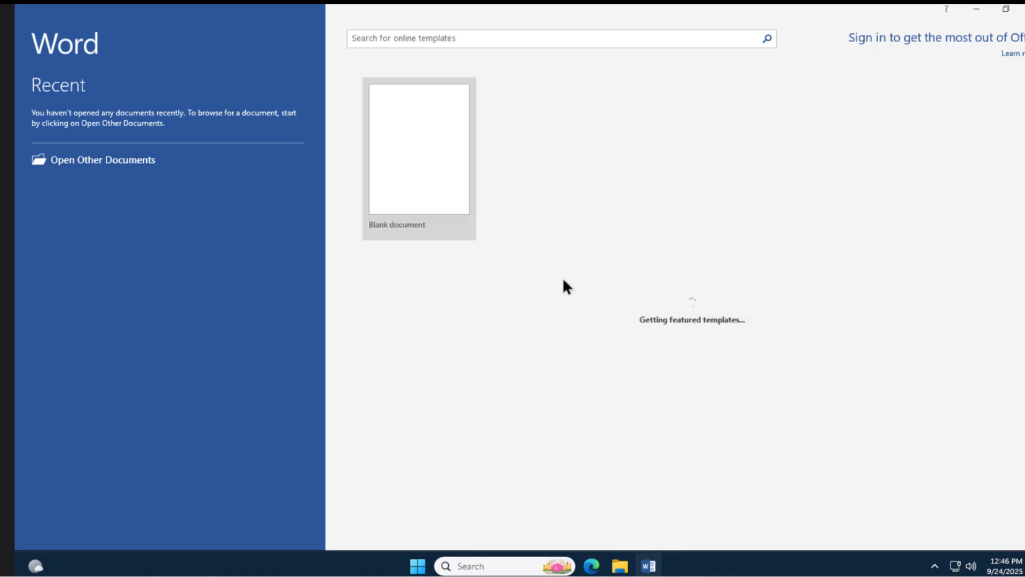
pyautogui.click(439, 177)
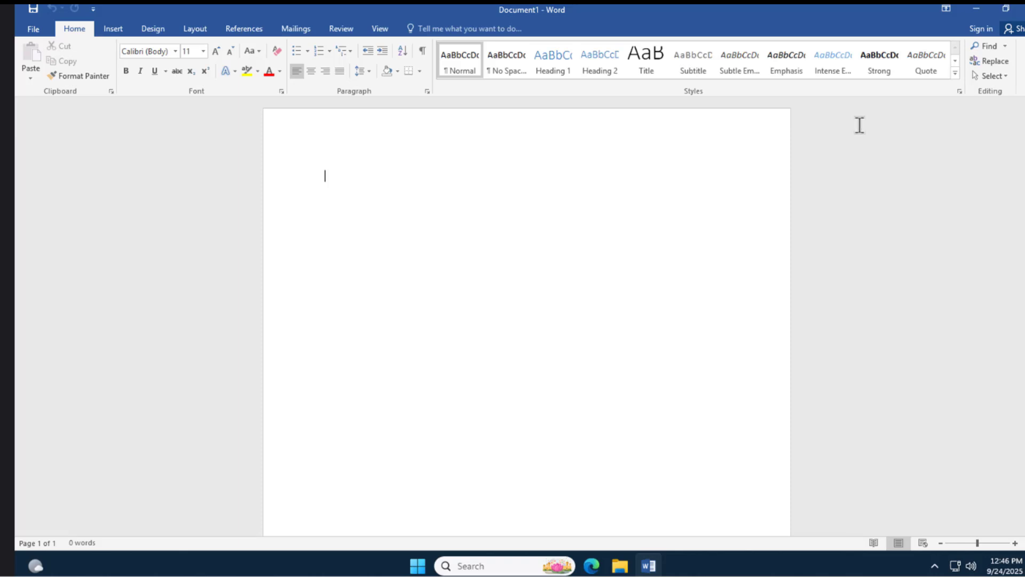
pyautogui.click(1022, 8)
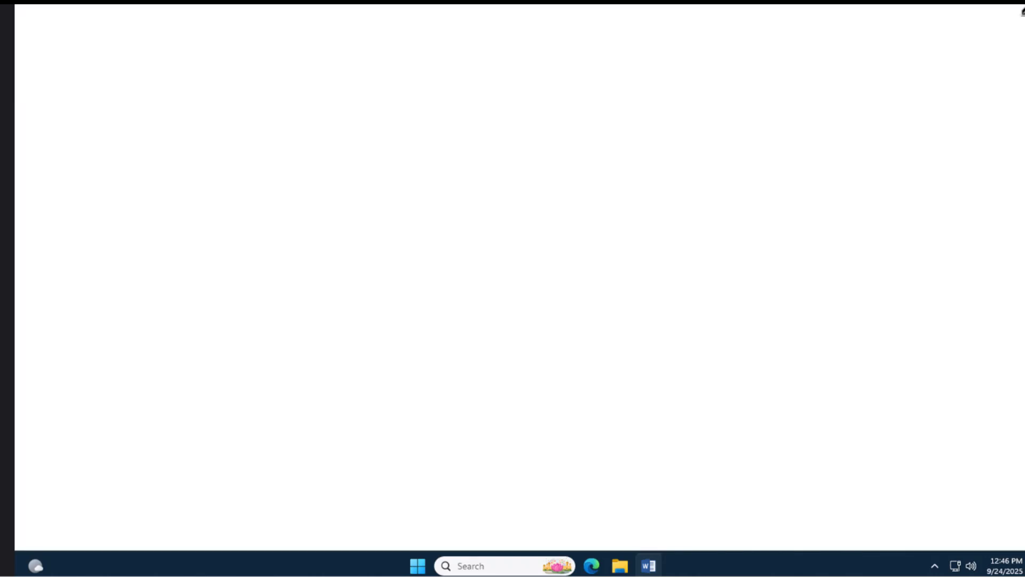
# Launch Adobe Acrobat X Pro from the desktop, maximize it to check that it works, and close it.
pyautogui.doubleClick(100, 288)
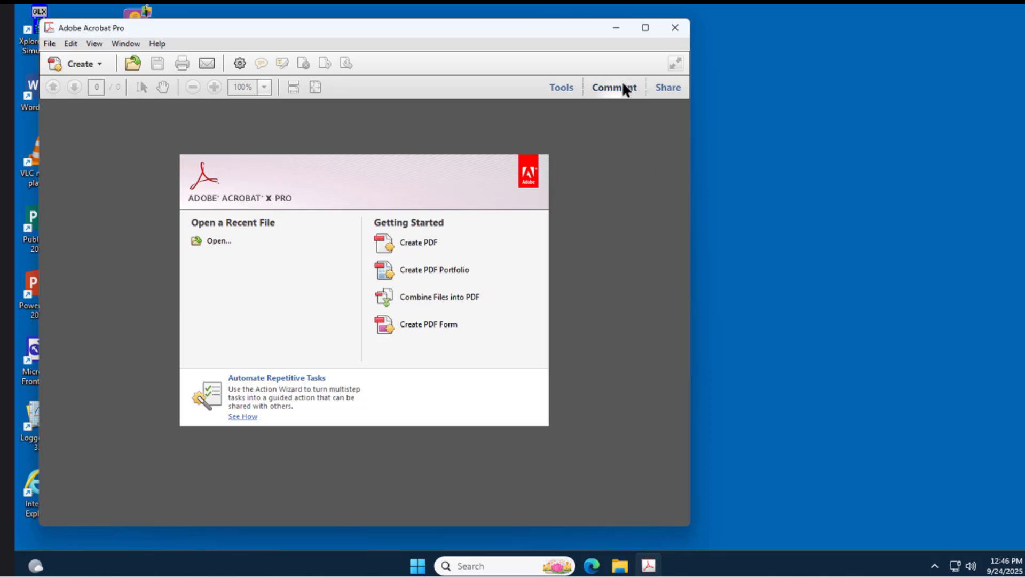
pyautogui.click(645, 29)
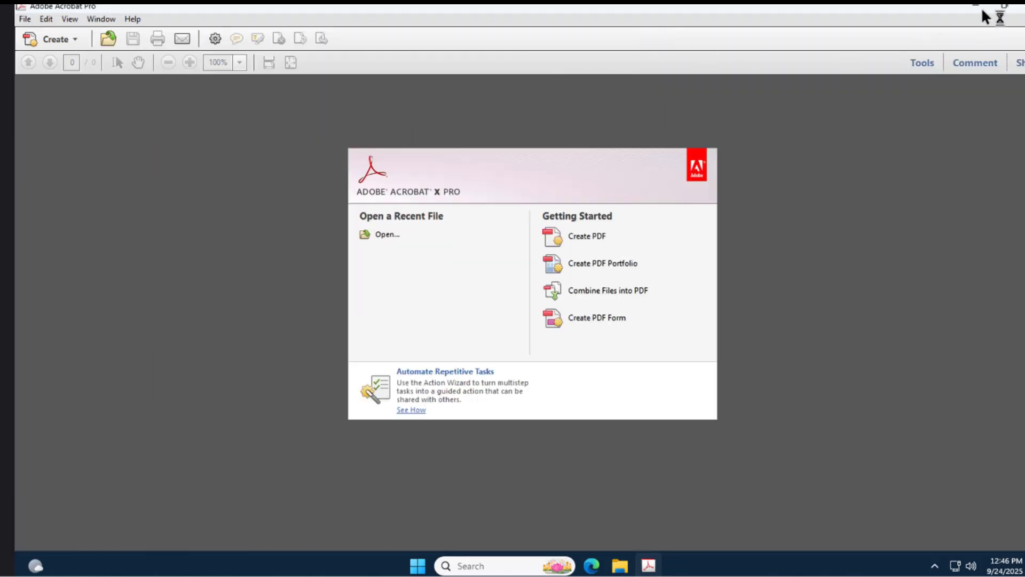
pyautogui.click(1019, 7)
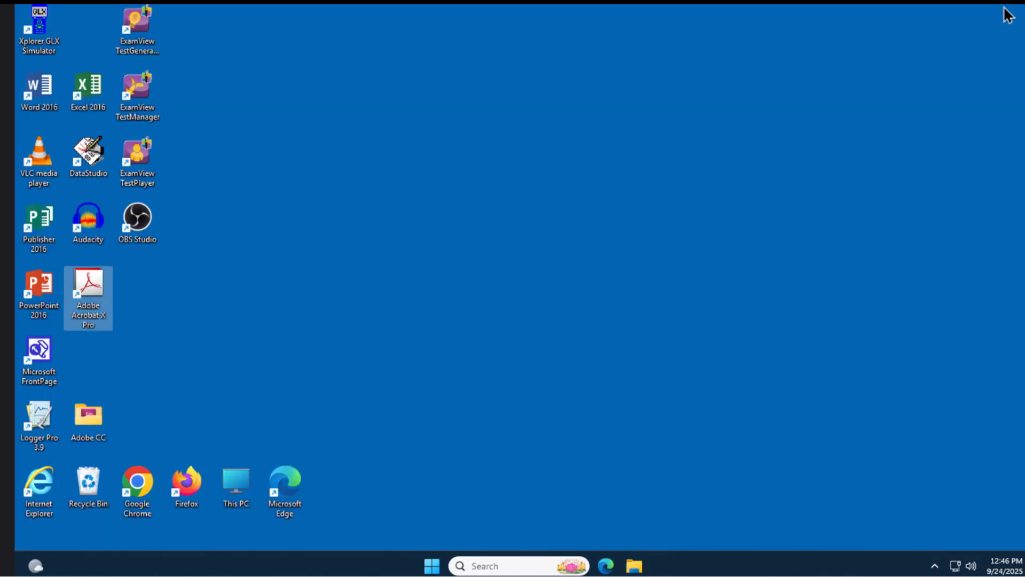
pyautogui.click(538, 415)
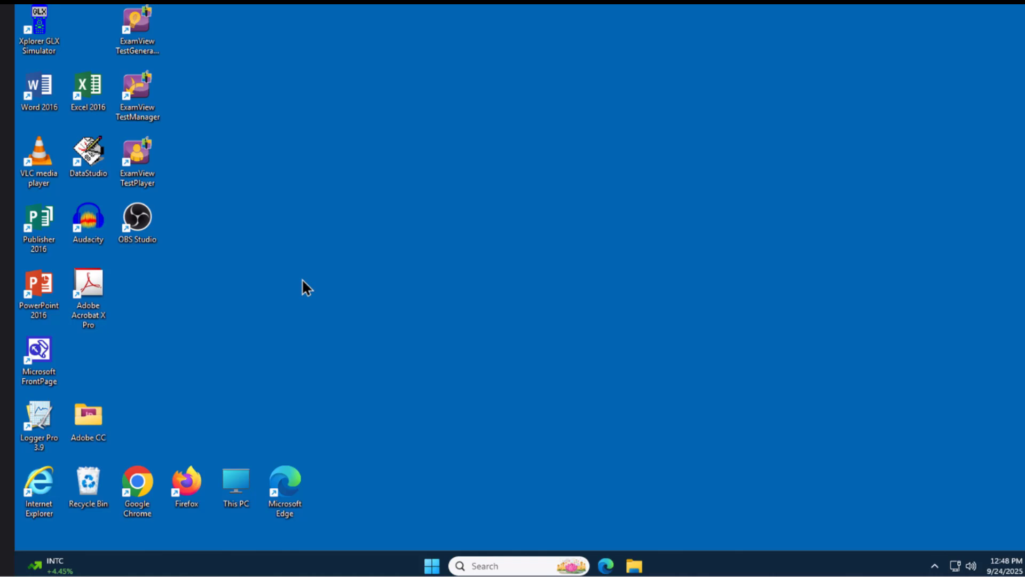
# Open the system's About page, examine the device and Windows specifications, and close Settings.
pyautogui.press('super+Pause')
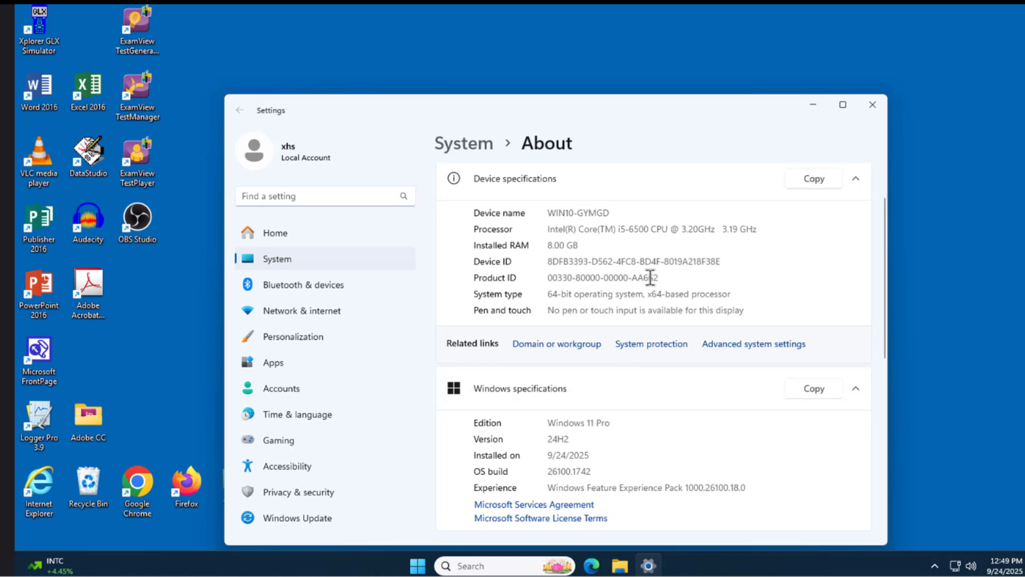
pyautogui.click(873, 105)
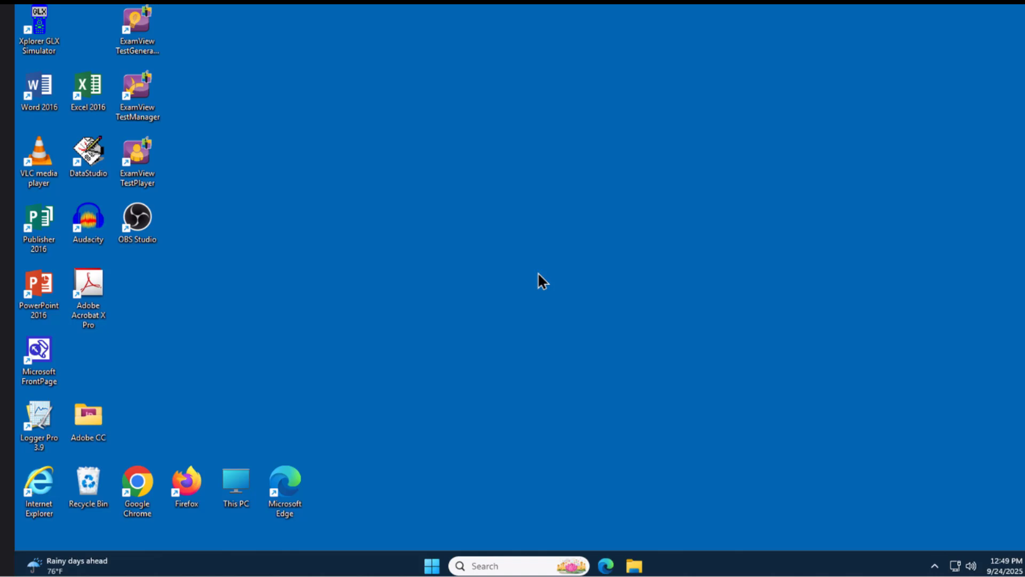